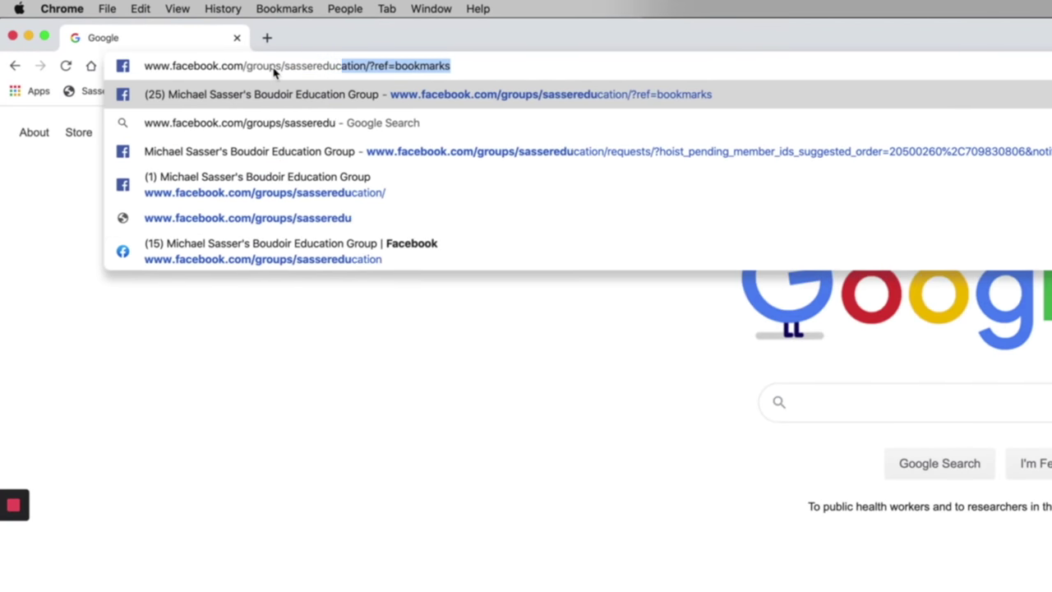
# - Load the boudoir education group page and scroll its feed down to the 500 Member Giveaway post
pyautogui.press('Return')
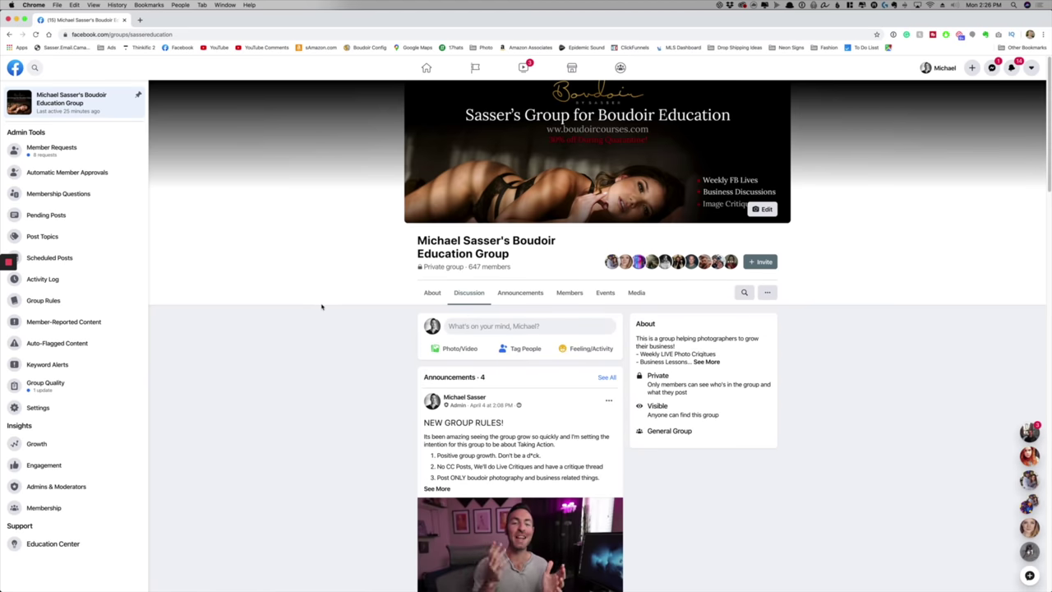
pyautogui.scroll(-3, 321, 307)
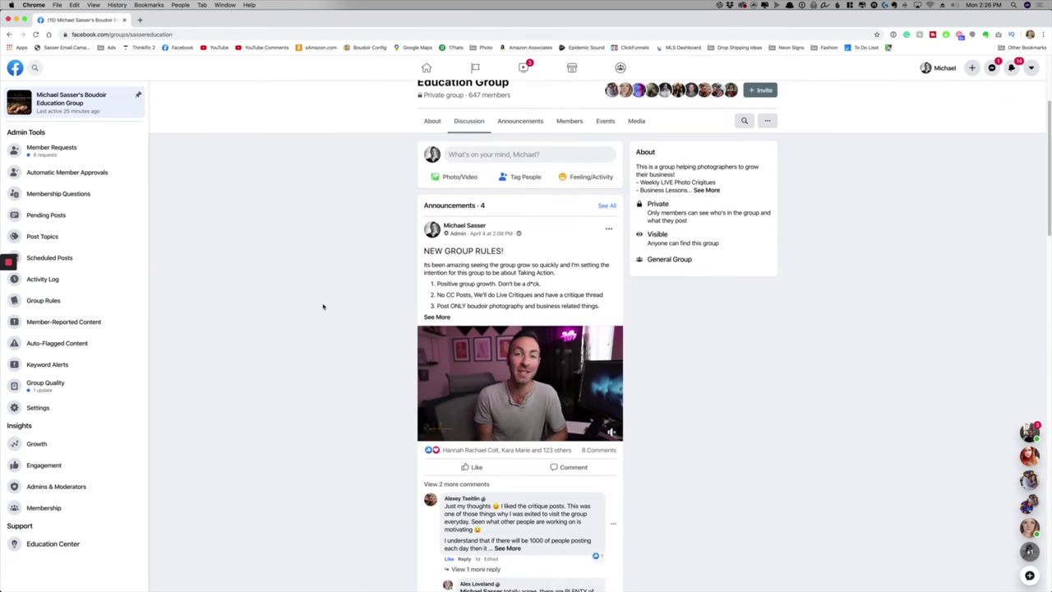
pyautogui.scroll(-3, 323, 307)
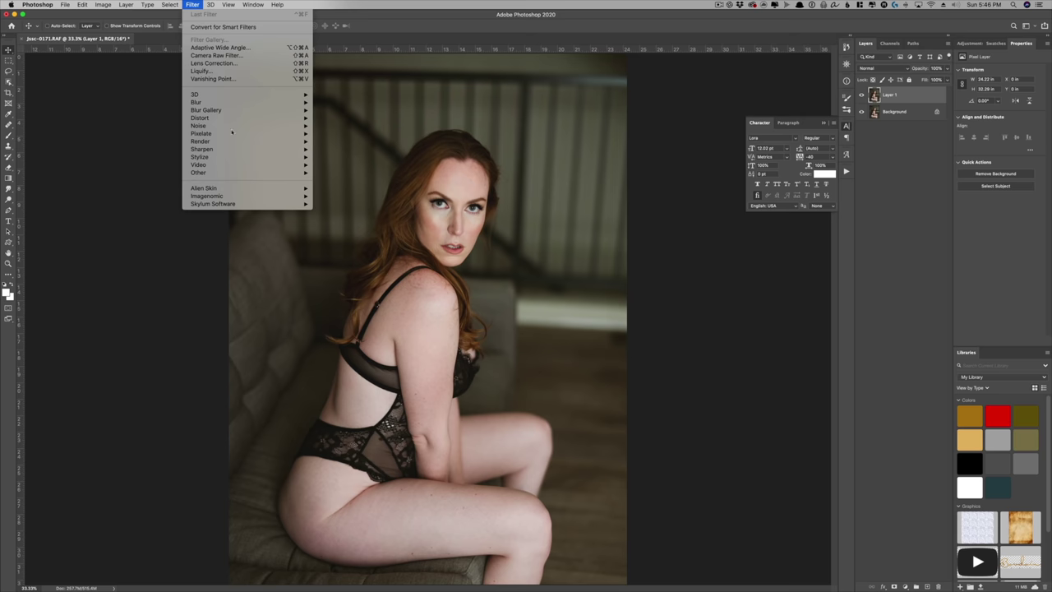
# - Launch Imagenomic Portraiture on the redhead portrait and sample skin tone from her shoulder for the mask
pyautogui.click(336, 196)
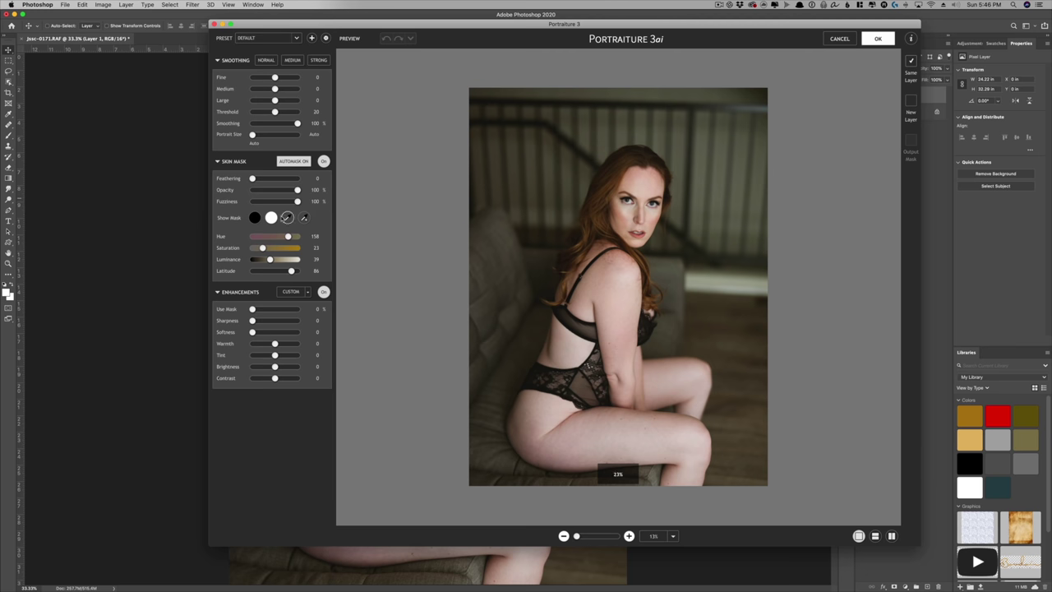
pyautogui.click(288, 217)
pyautogui.click(608, 261)
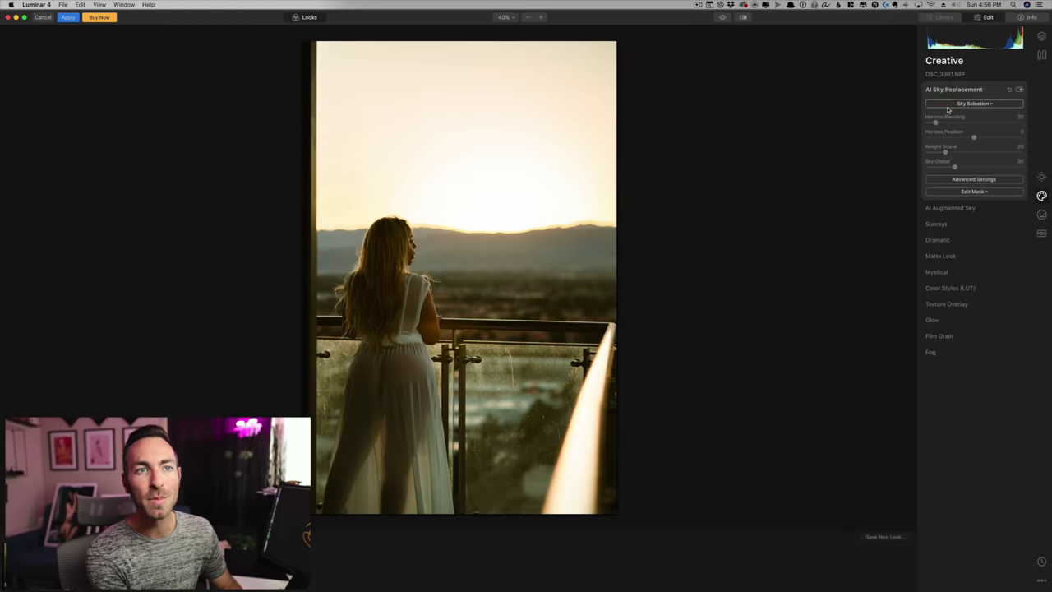
# - Choose Galaxy 1 from the Sky Selection list in AI Sky Replacement
pyautogui.click(948, 104)
pyautogui.click(970, 297)
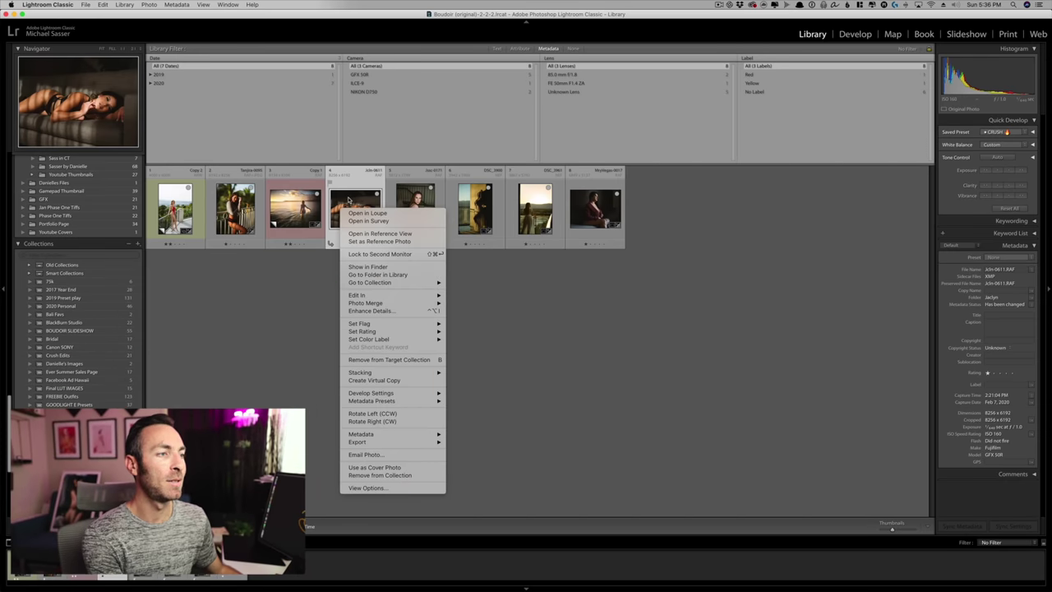
# - Run Filter > Skylum Software > Luminar 4 on the couch portrait
pyautogui.click(349, 199)
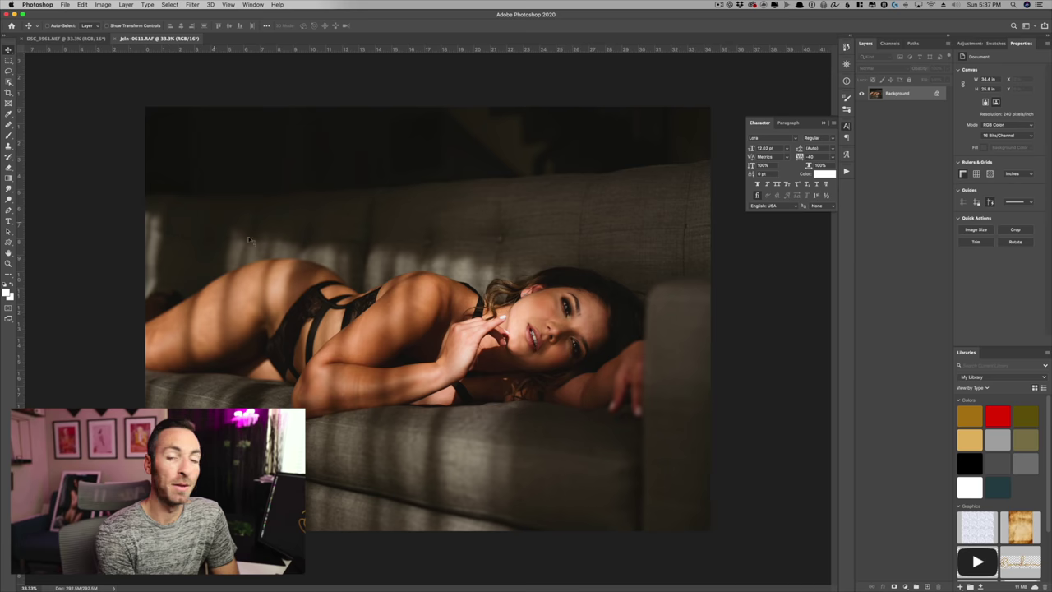
pyautogui.click(194, 4)
pyautogui.moveTo(216, 205)
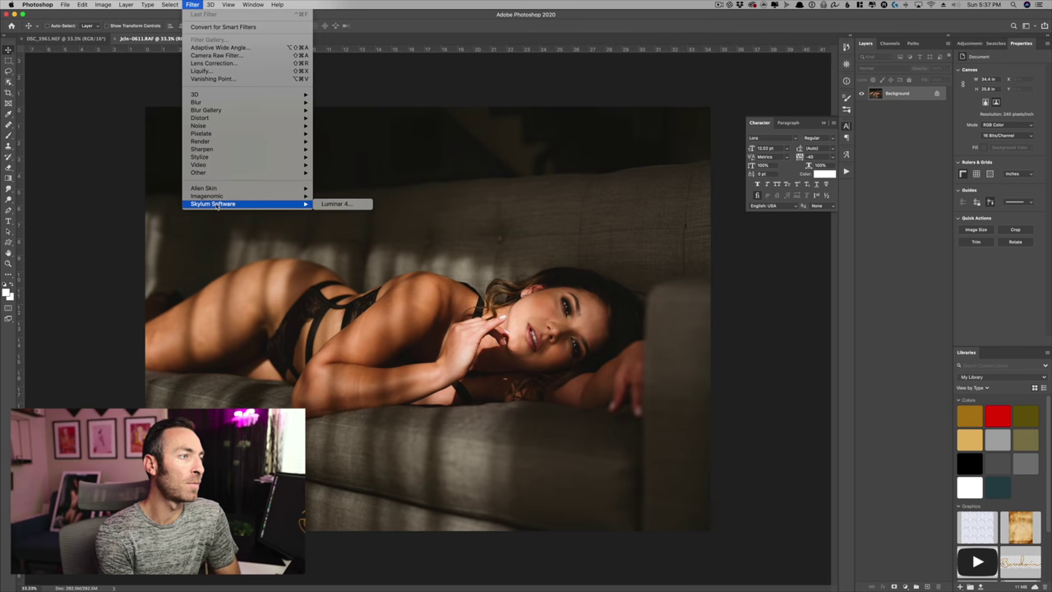
pyautogui.click(331, 204)
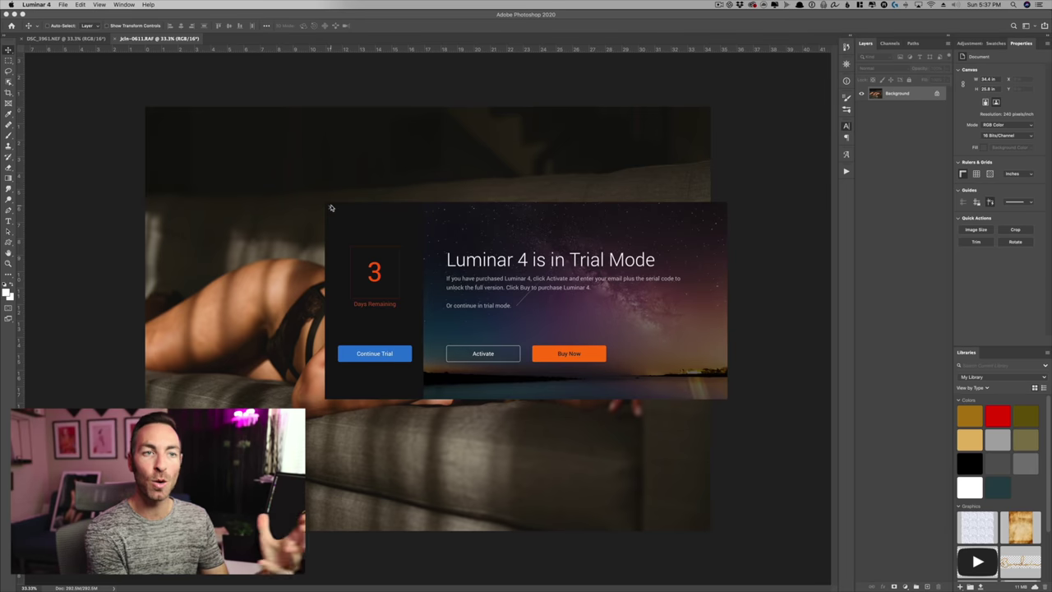
# - Continue the trial, zoom to 100% and pan to her face, then zoom back out
pyautogui.click(374, 353)
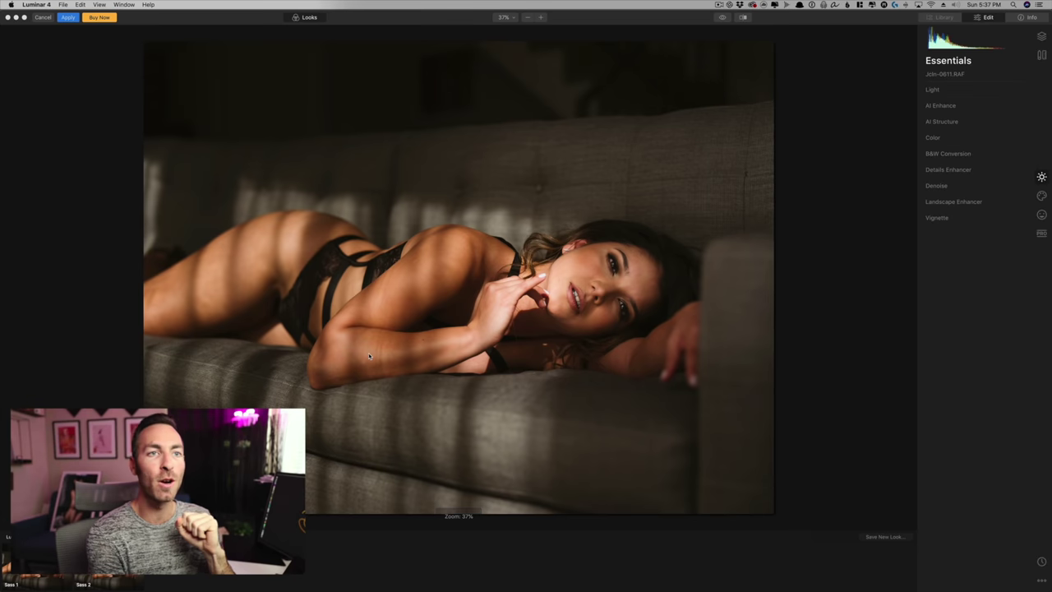
pyautogui.click(542, 19)
pyautogui.click(542, 20)
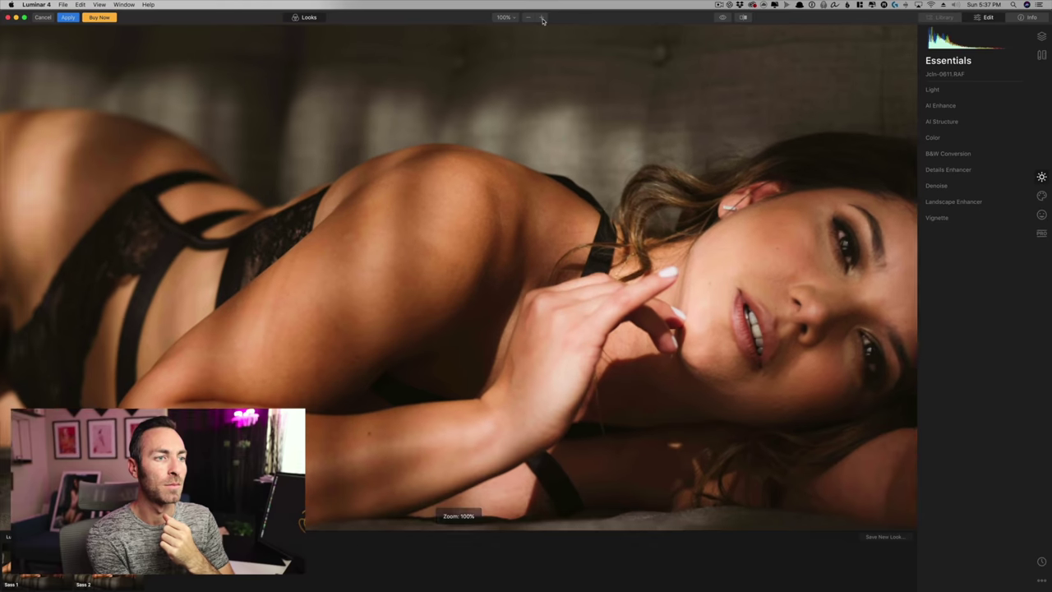
pyautogui.moveTo(615, 250); pyautogui.dragTo(419, 241)
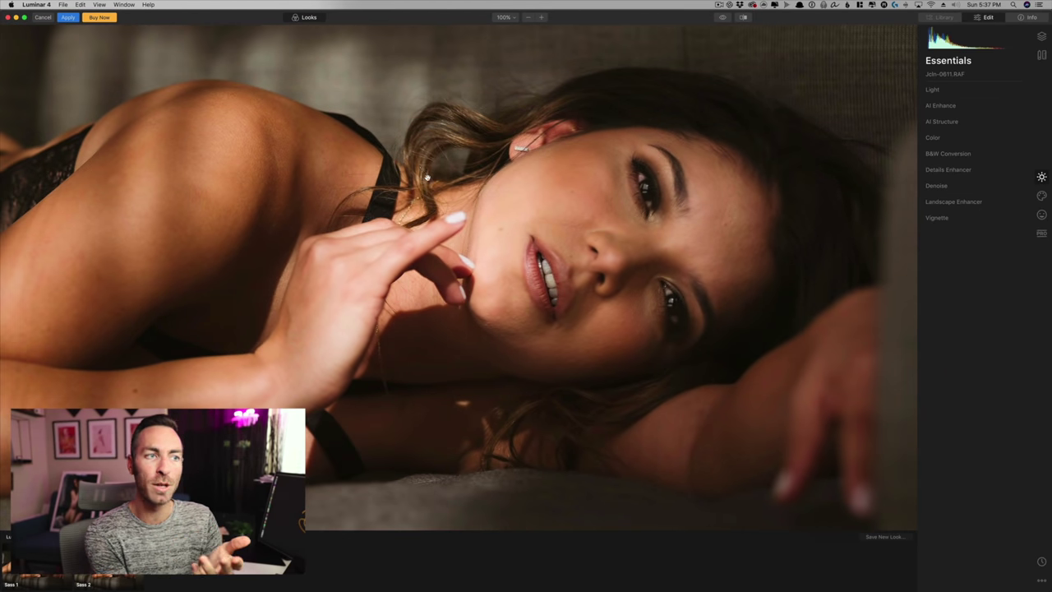
pyautogui.click(527, 18)
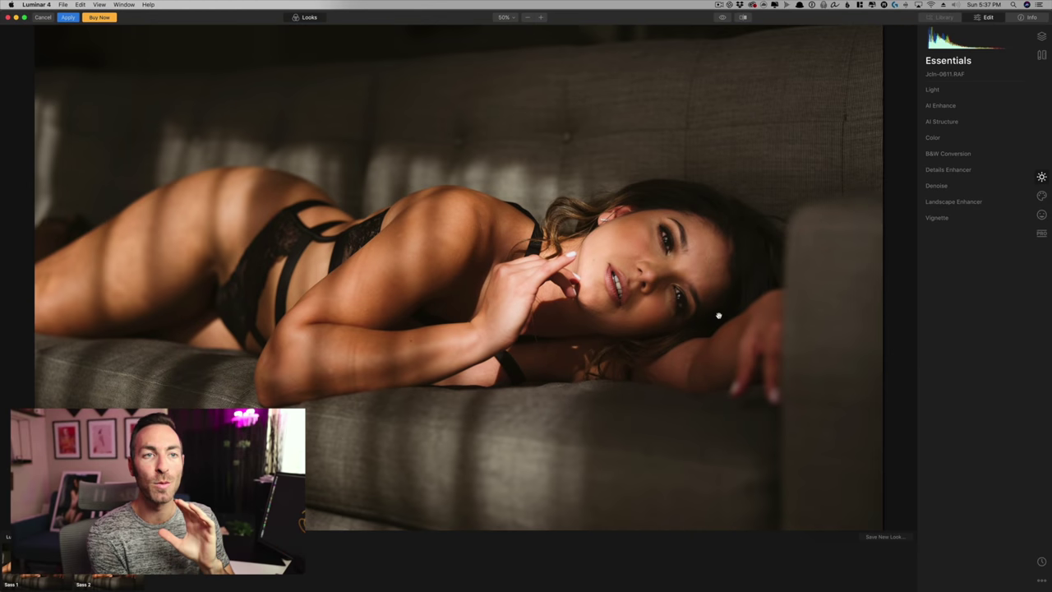
# - Expand Light in Essentials, then switch to the Creative and then Portrait tool panels
pyautogui.click(945, 94)
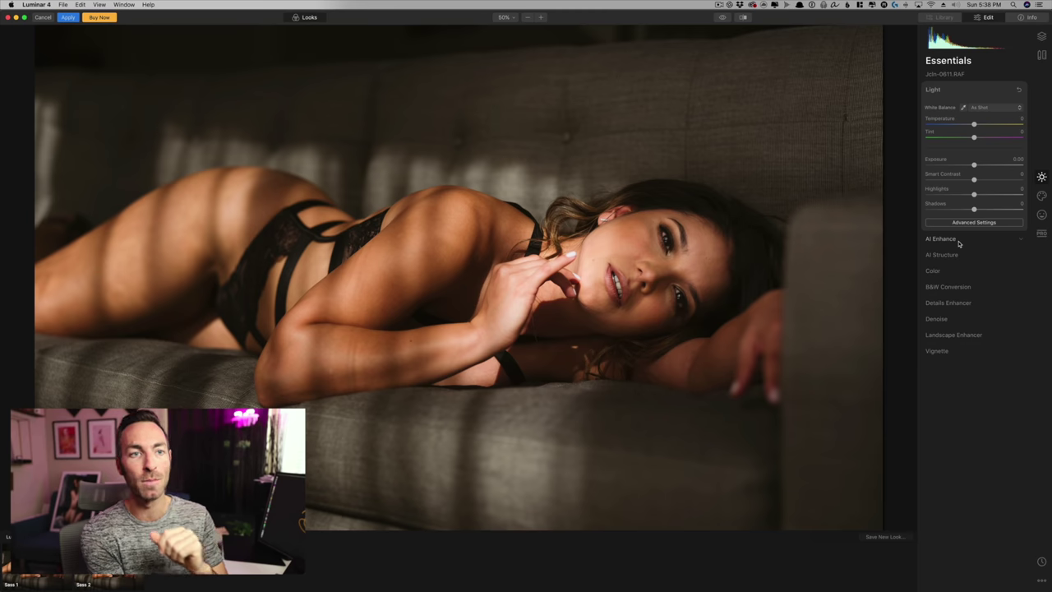
pyautogui.click(1041, 196)
pyautogui.click(1041, 214)
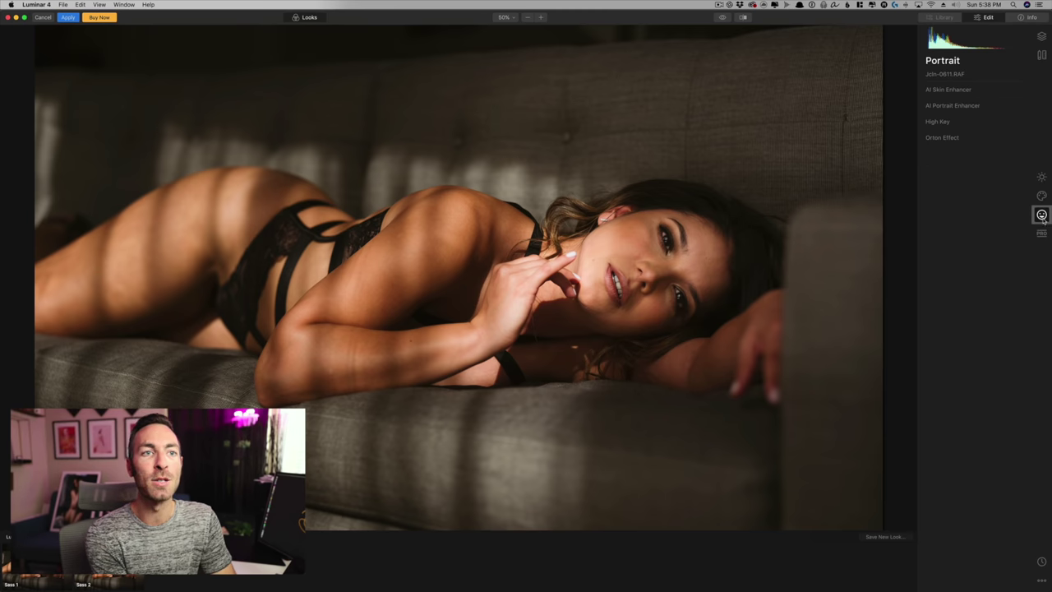
# - Expand AI Skin Enhancer, zoom to 200% on her face, lower Amount to about 50, and compare with the original
pyautogui.click(943, 90)
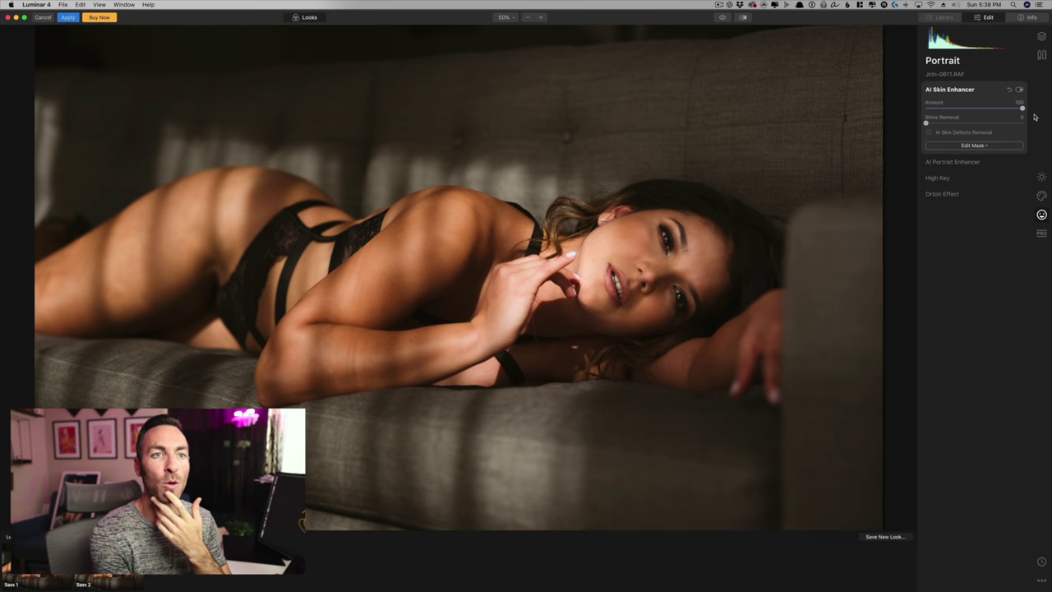
pyautogui.press('z')
pyautogui.moveTo(575, 255); pyautogui.dragTo(364, 234)
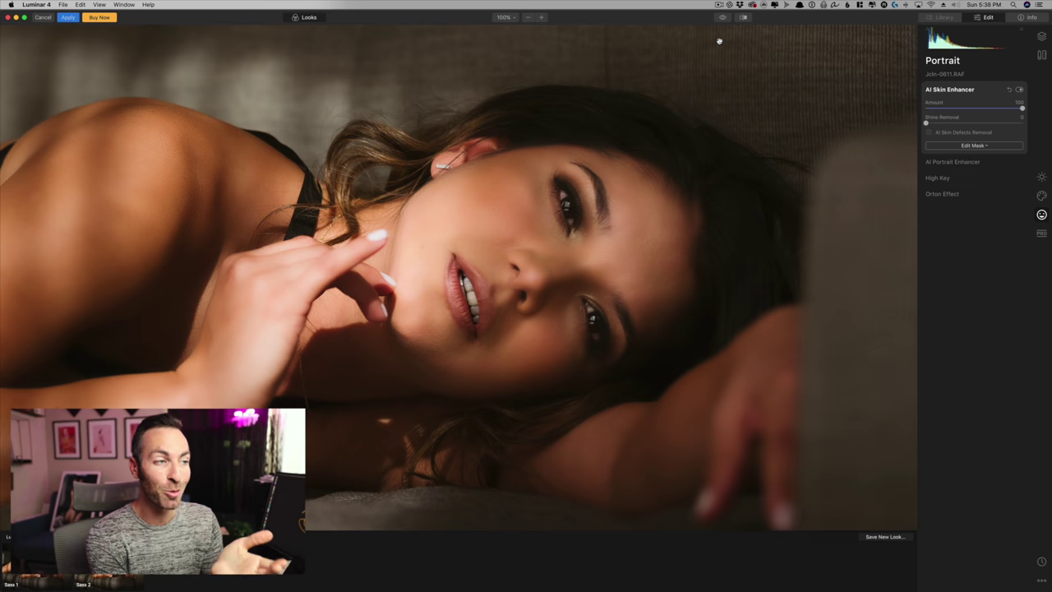
pyautogui.moveTo(130, 320); pyautogui.dragTo(329, 320)
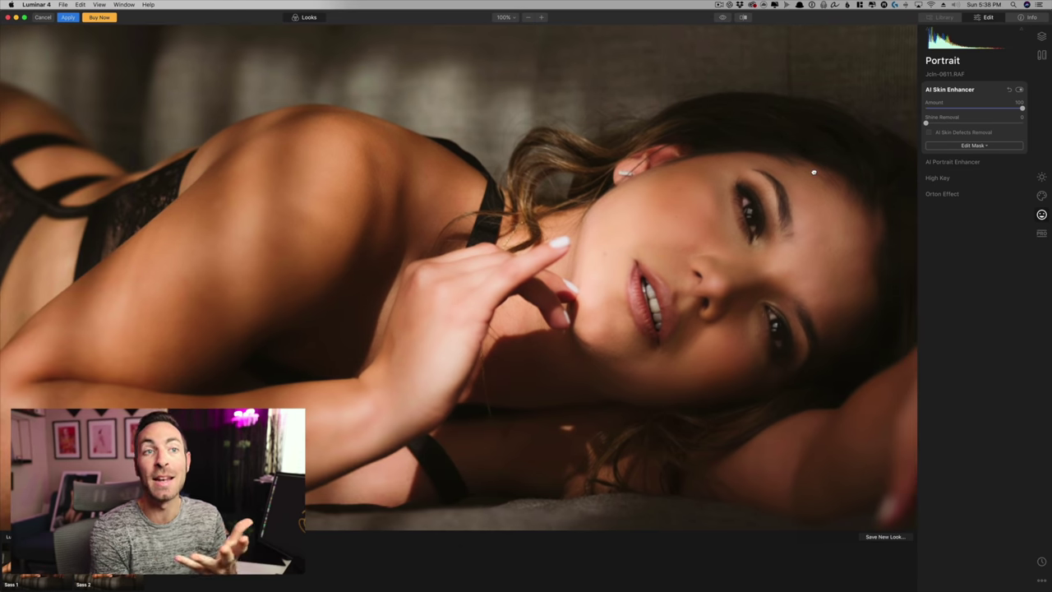
pyautogui.moveTo(805, 169); pyautogui.dragTo(751, 165)
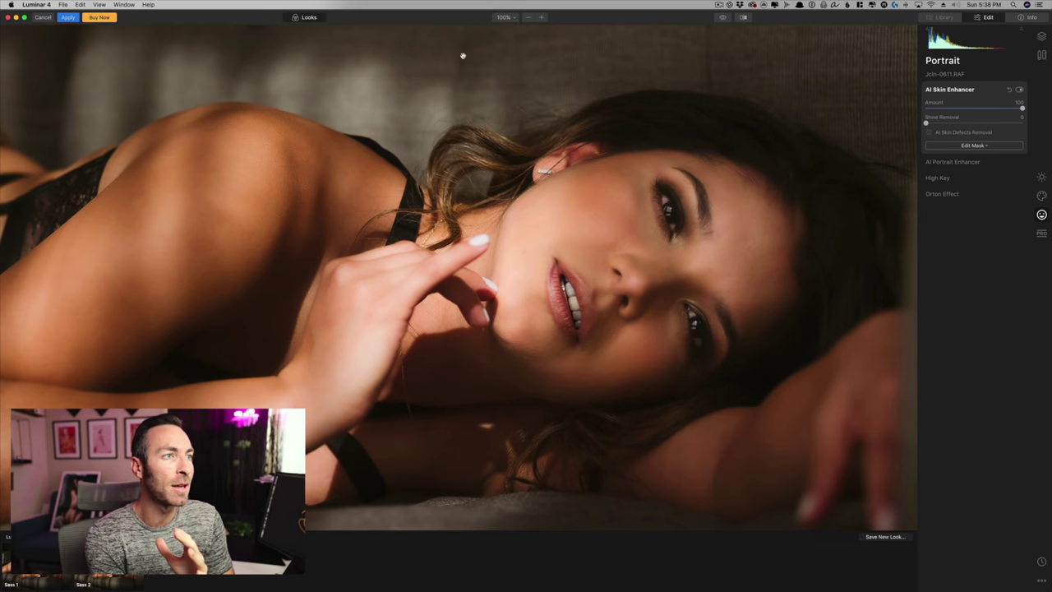
pyautogui.click(540, 17)
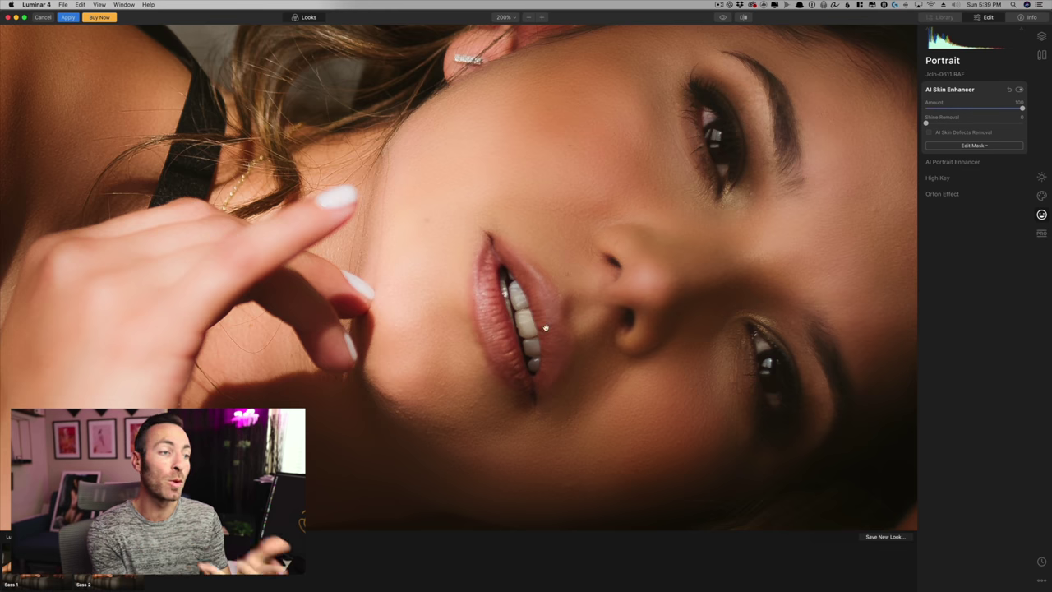
pyautogui.moveTo(1022, 114); pyautogui.dragTo(973, 109)
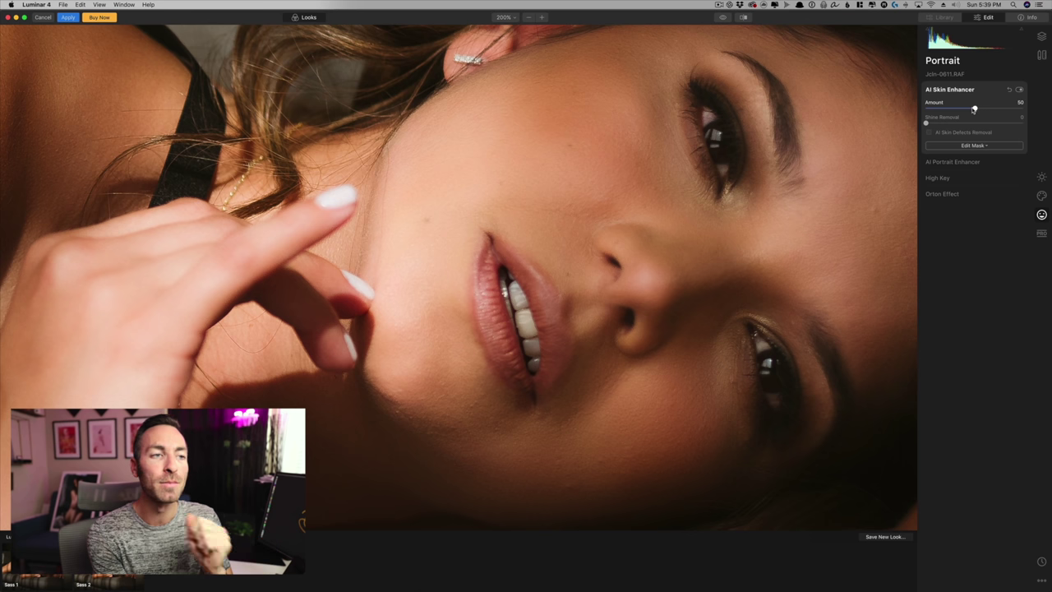
pyautogui.click(723, 19)
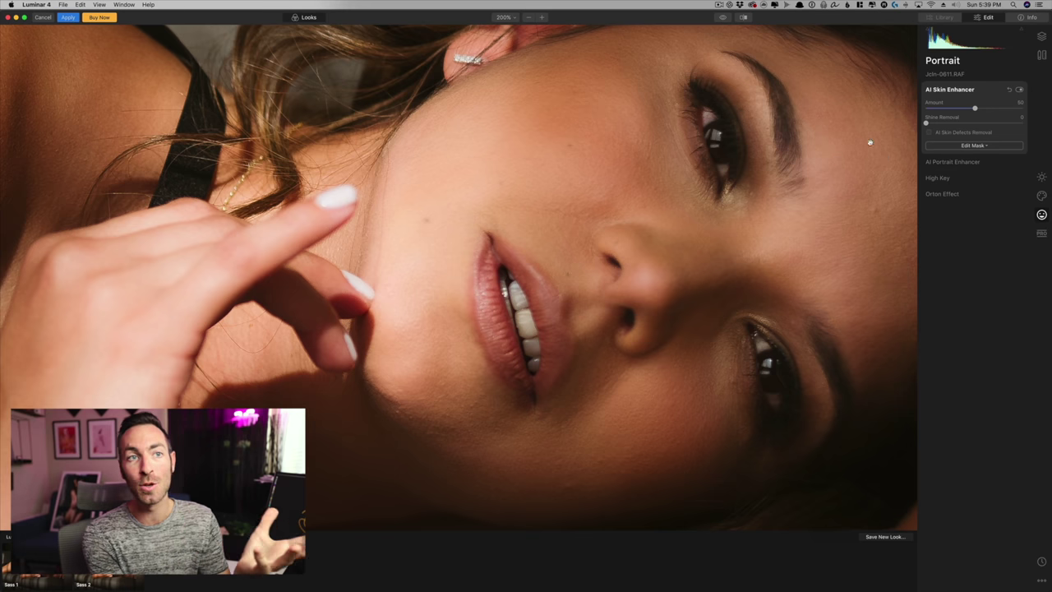
# - Try different Shine Removal values and settle at about 21, with the view zoomed out to 50%
pyautogui.moveTo(926, 122); pyautogui.dragTo(1012, 123)
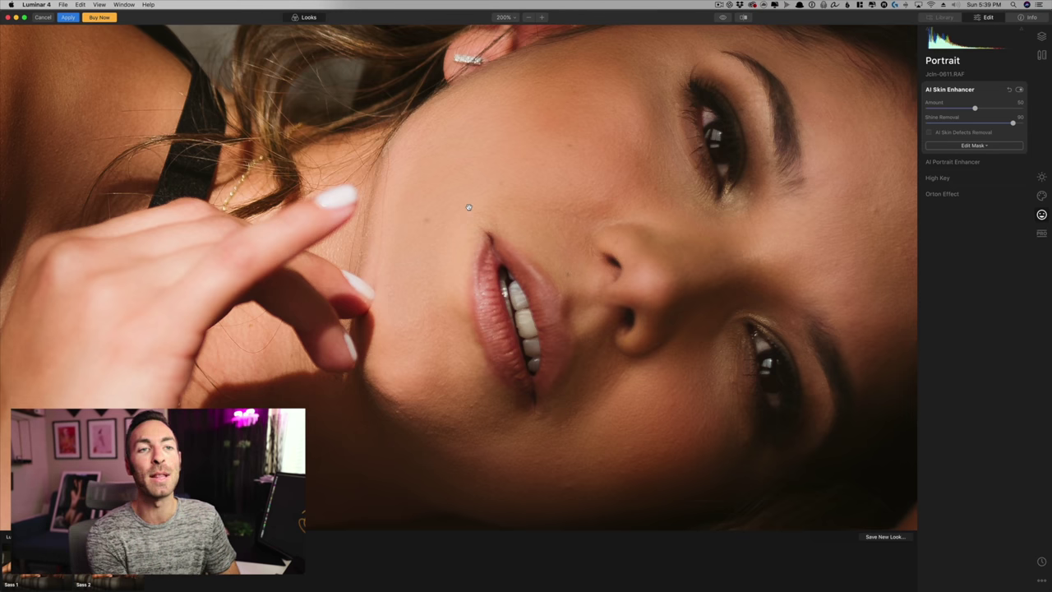
pyautogui.moveTo(1013, 122); pyautogui.dragTo(943, 123)
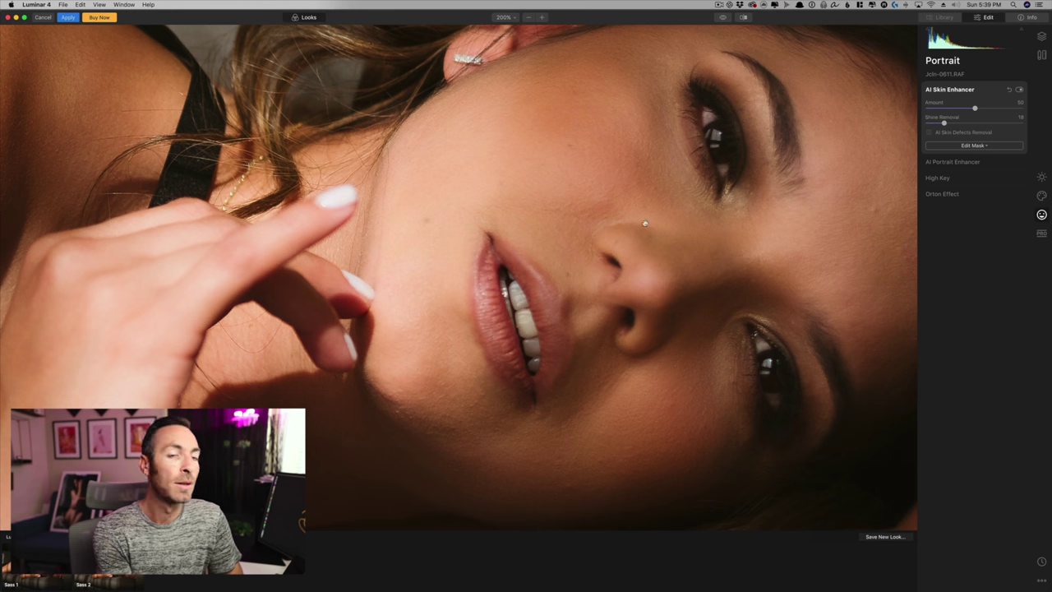
pyautogui.click(529, 17)
pyautogui.click(528, 18)
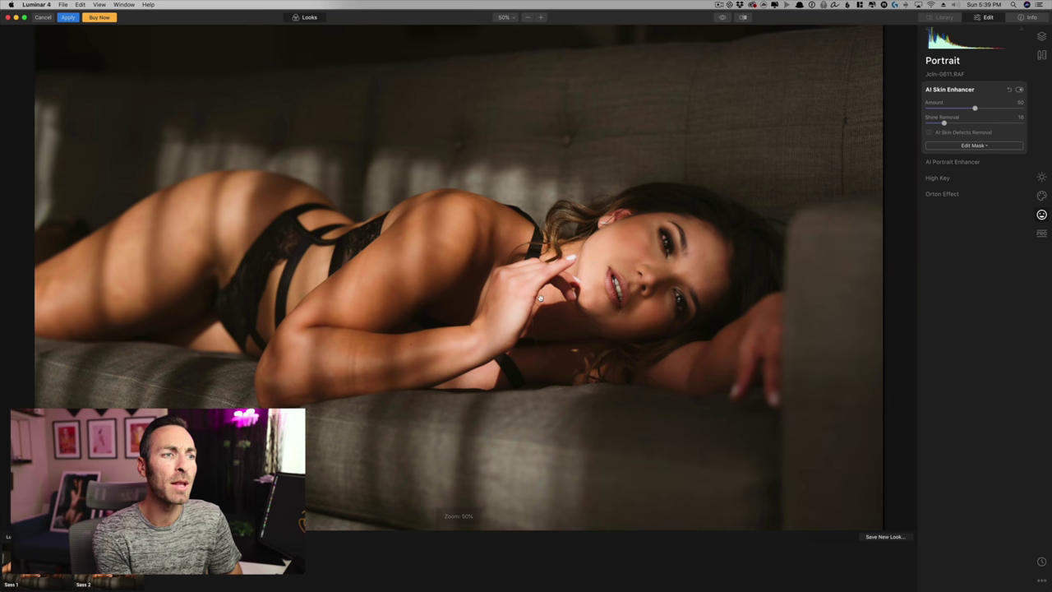
pyautogui.moveTo(926, 124); pyautogui.dragTo(917, 124)
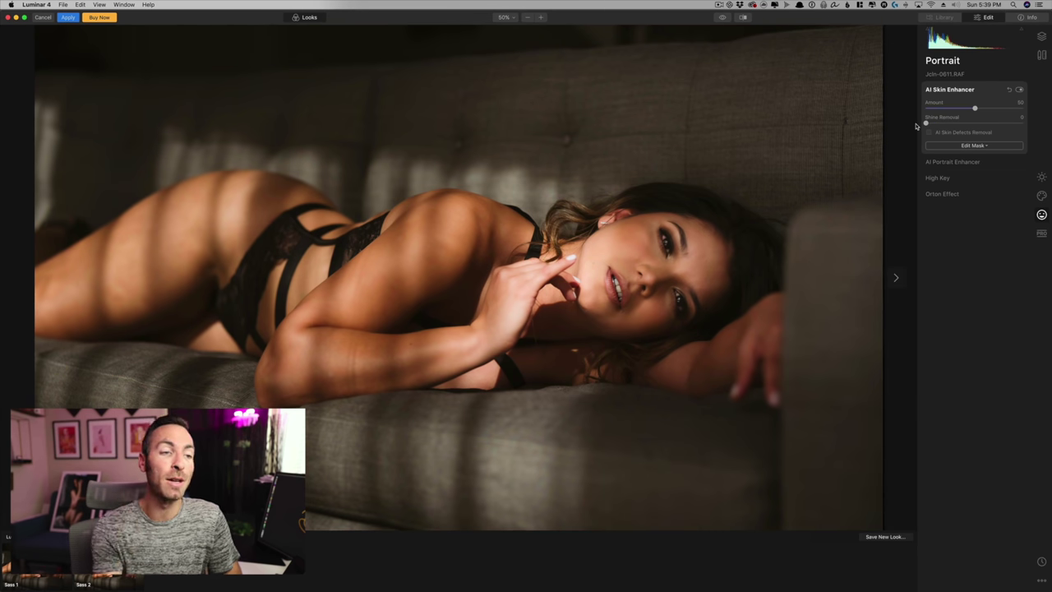
pyautogui.moveTo(917, 125); pyautogui.dragTo(947, 123)
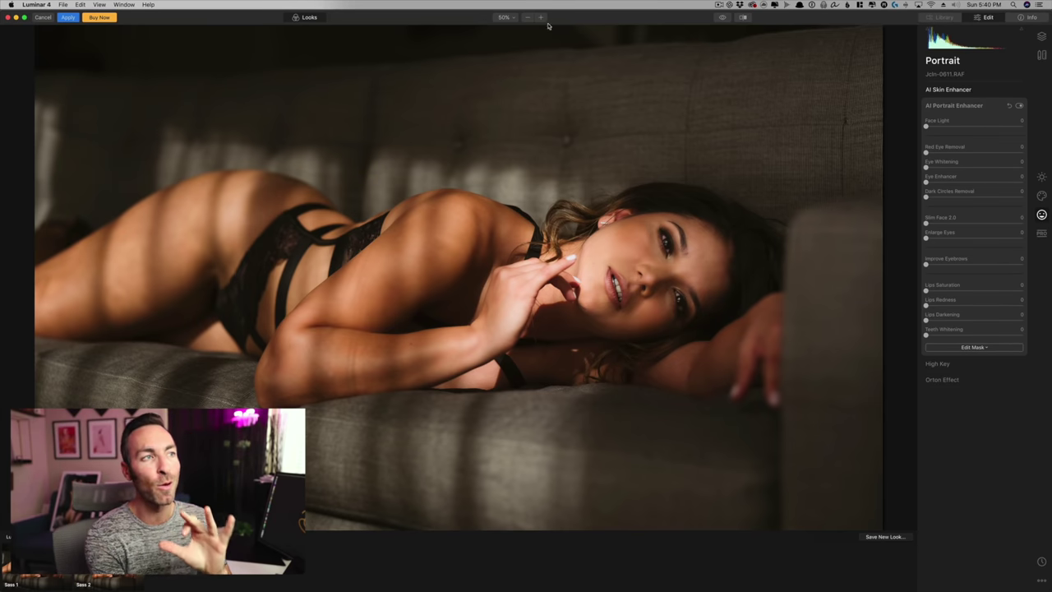
# - At 100% on the face, set Face Light 15 and Eye Enhancer 64, and try Slim Face and Enlarge Eyes
pyautogui.click(540, 17)
pyautogui.moveTo(739, 237); pyautogui.dragTo(345, 230)
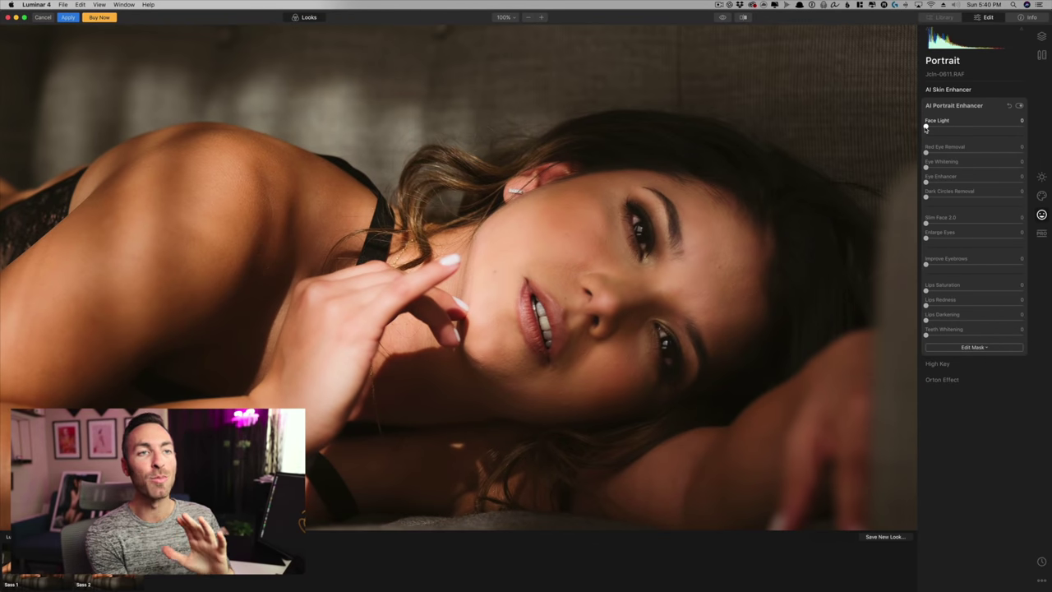
pyautogui.moveTo(925, 127)
pyautogui.mouseDown()
pyautogui.moveTo(1019, 127)
pyautogui.moveTo(940, 127)
pyautogui.mouseUp()
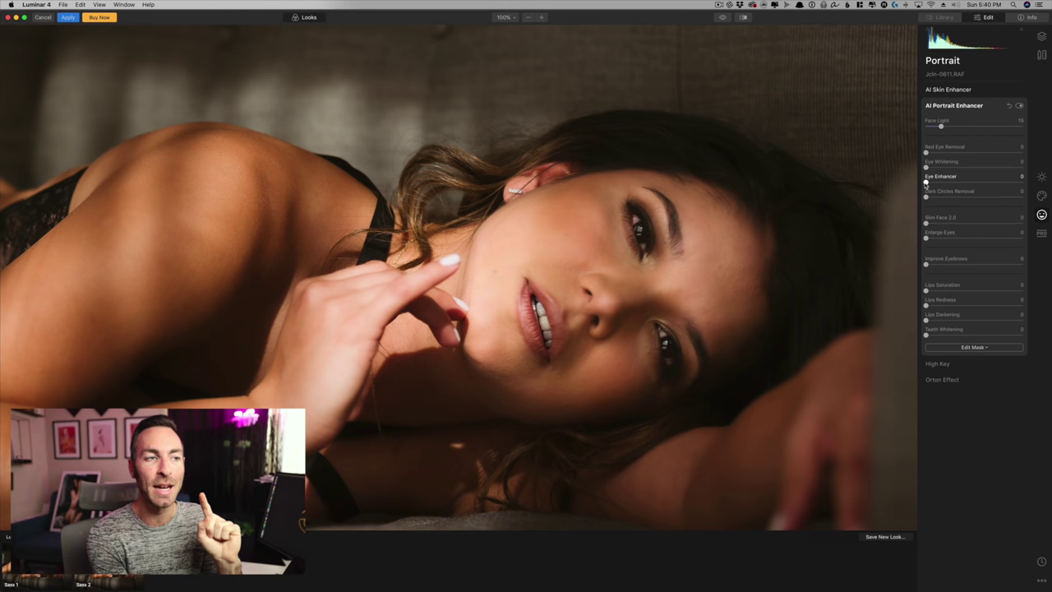
pyautogui.moveTo(926, 182); pyautogui.dragTo(987, 181)
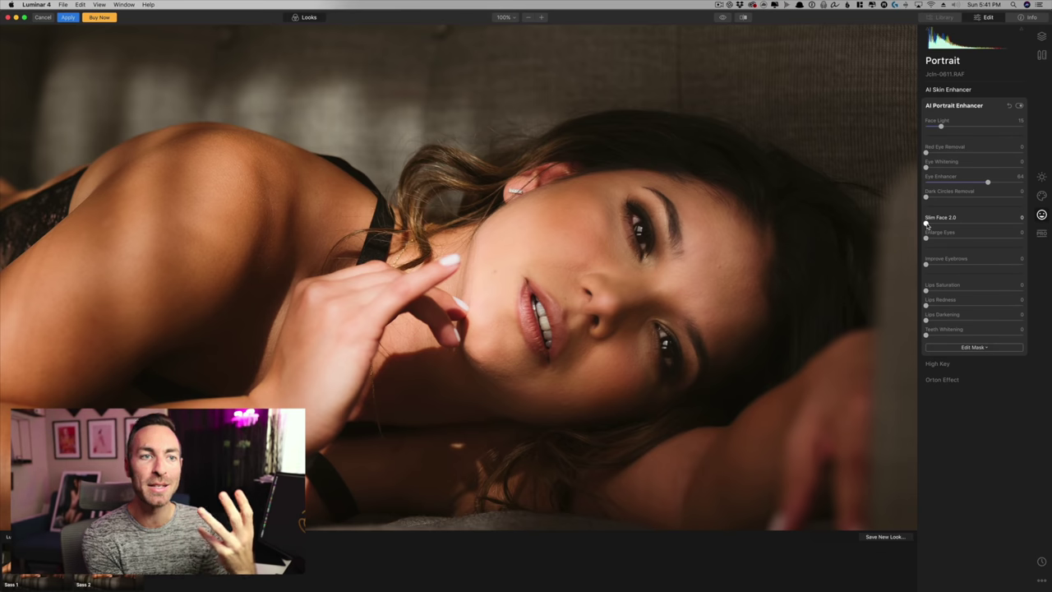
pyautogui.moveTo(926, 224); pyautogui.dragTo(1013, 223)
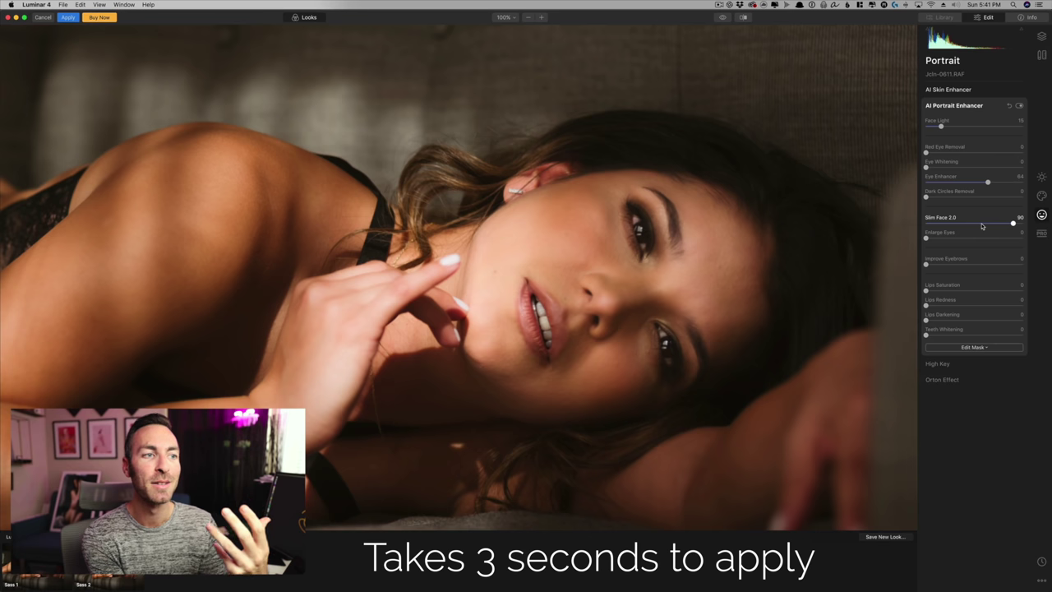
pyautogui.moveTo(926, 239); pyautogui.dragTo(968, 238)
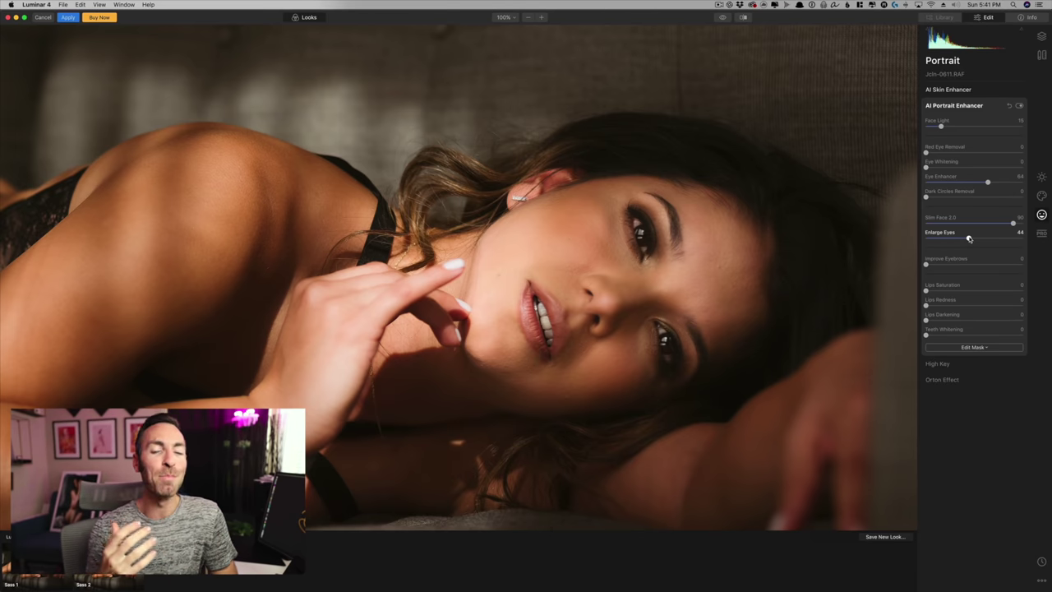
# - Reset Enlarge Eyes and Slim Face to zero, set Improve Eyebrows 46, and show the Before/After split
pyautogui.doubleClick(968, 239)
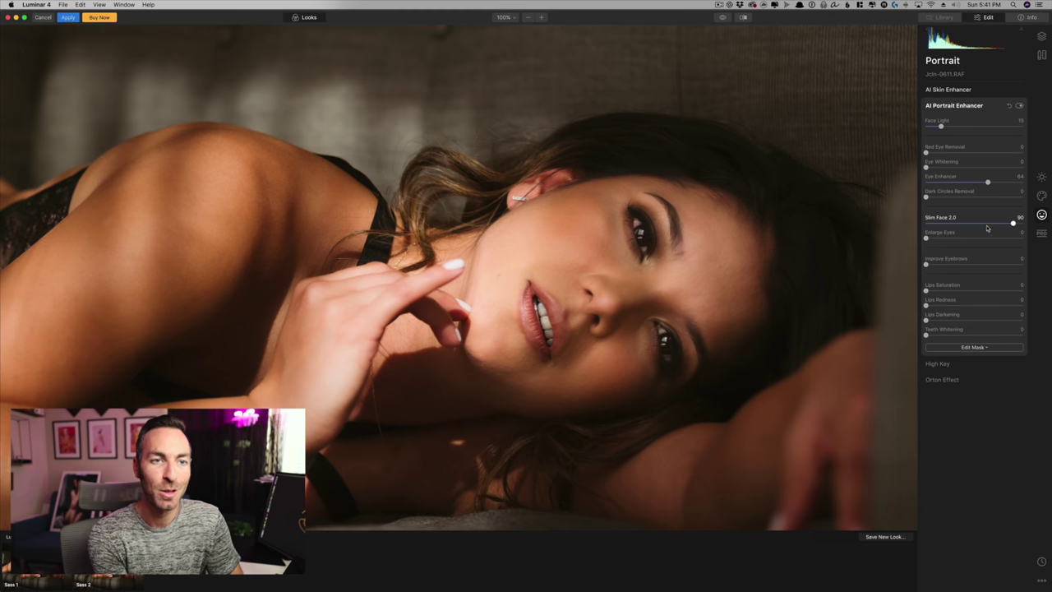
pyautogui.doubleClick(1012, 222)
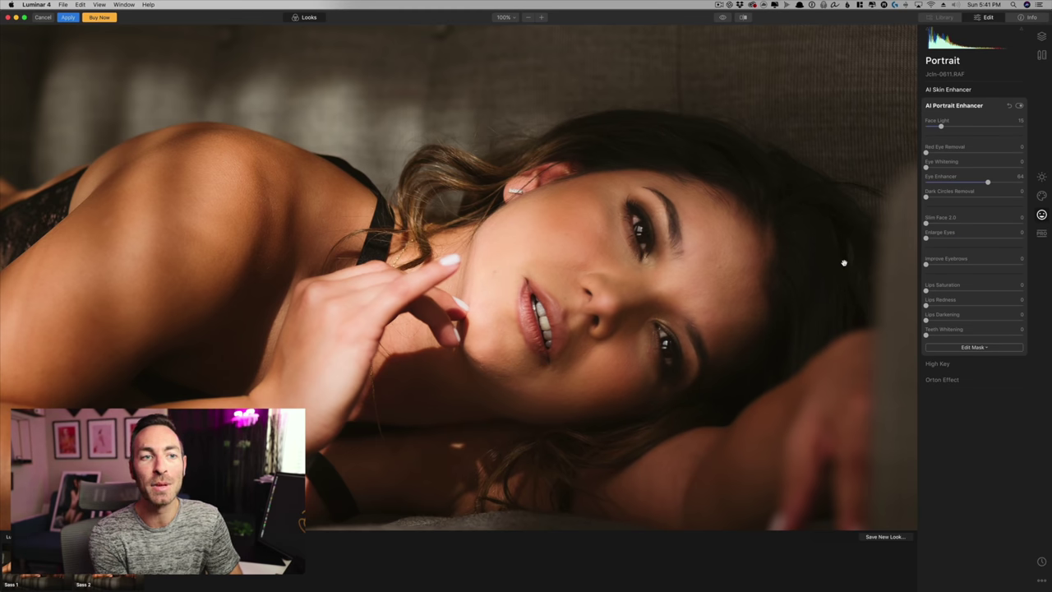
pyautogui.moveTo(926, 264); pyautogui.dragTo(973, 268)
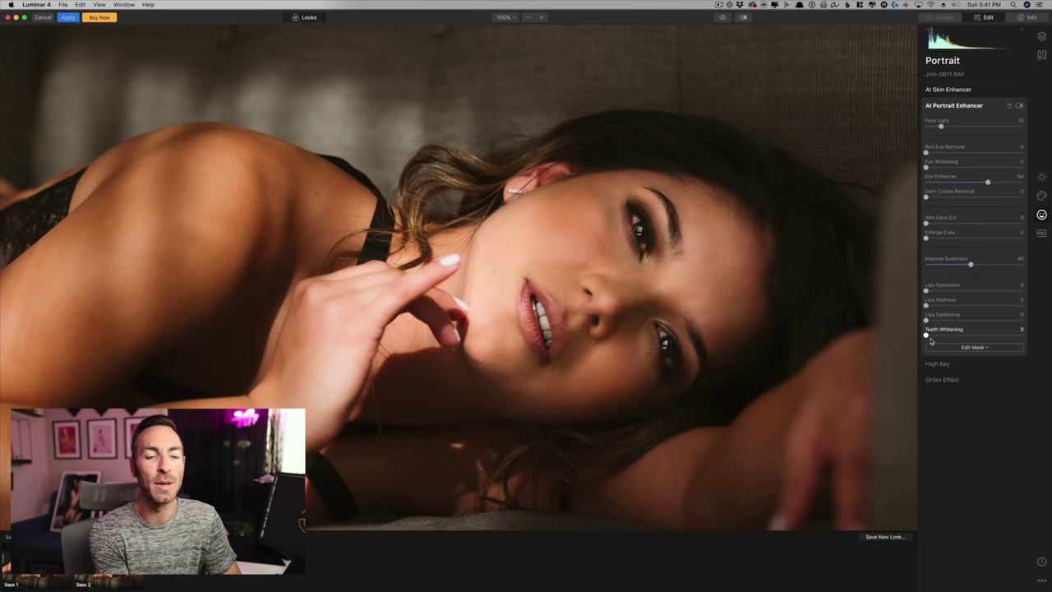
pyautogui.press('\\')
pyautogui.moveTo(459, 368); pyautogui.dragTo(789, 334)
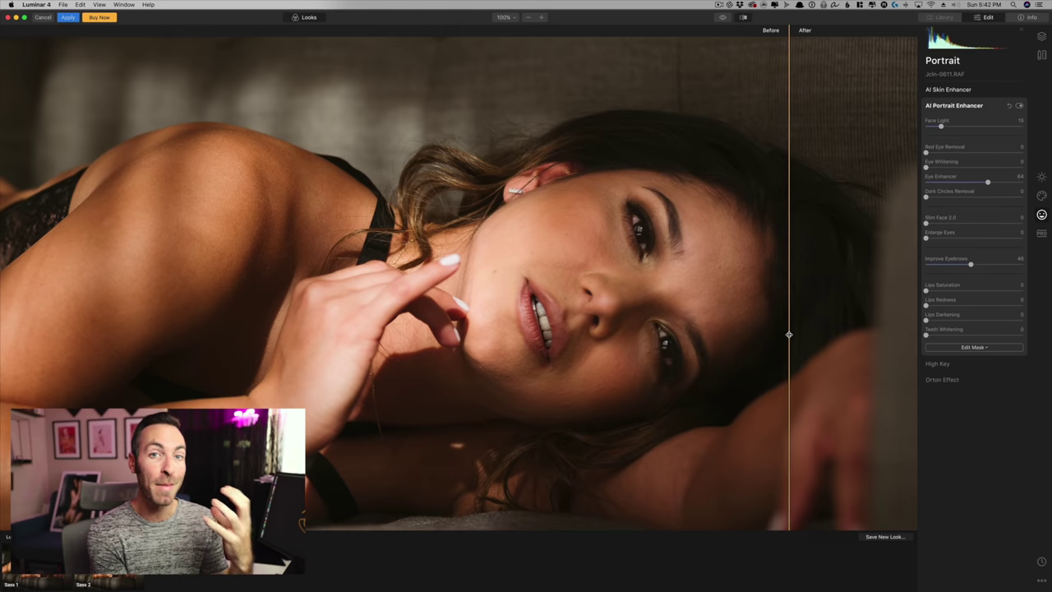
# - Move the Before/After divider left past her face so the face shows the edited version
pyautogui.moveTo(788, 335); pyautogui.dragTo(504, 320)
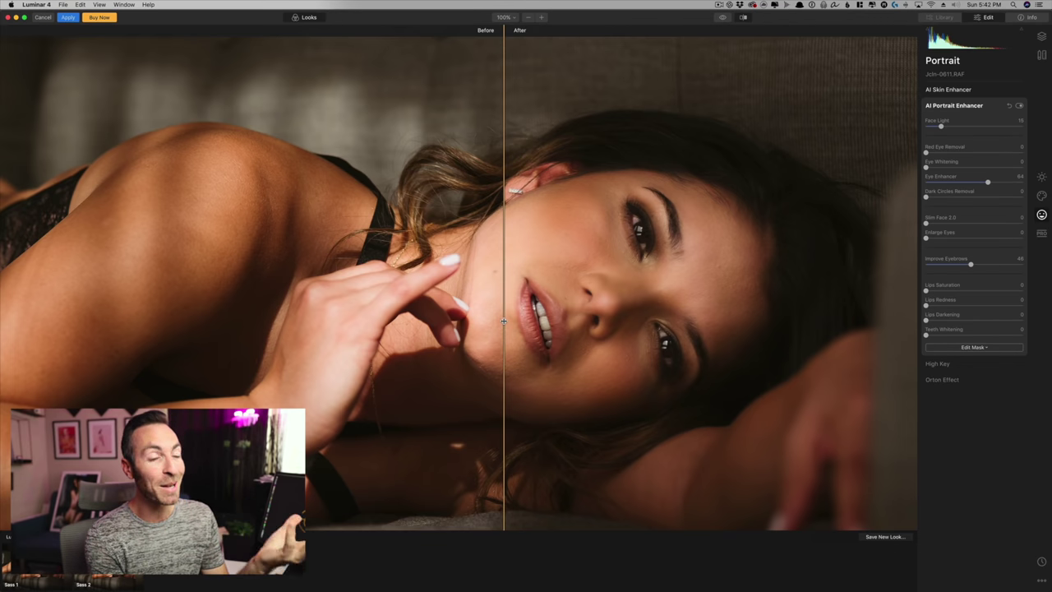
pyautogui.moveTo(503, 321); pyautogui.dragTo(462, 320)
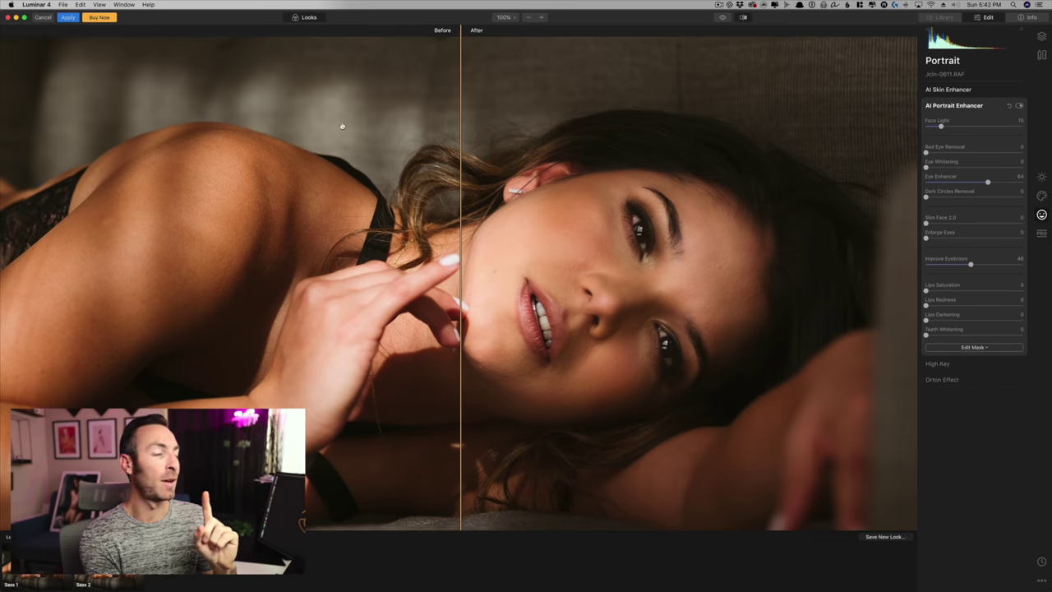
# - Cancel Luminar and reapply the Luminar 4 filter to the red-haired portrait, continuing the trial
pyautogui.click(46, 17)
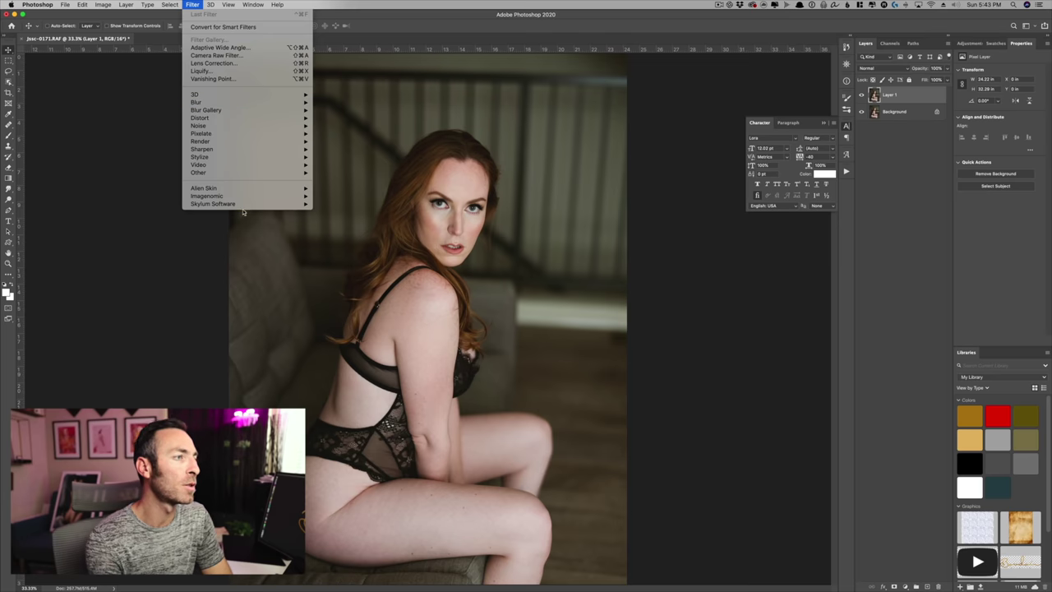
pyautogui.moveTo(260, 206)
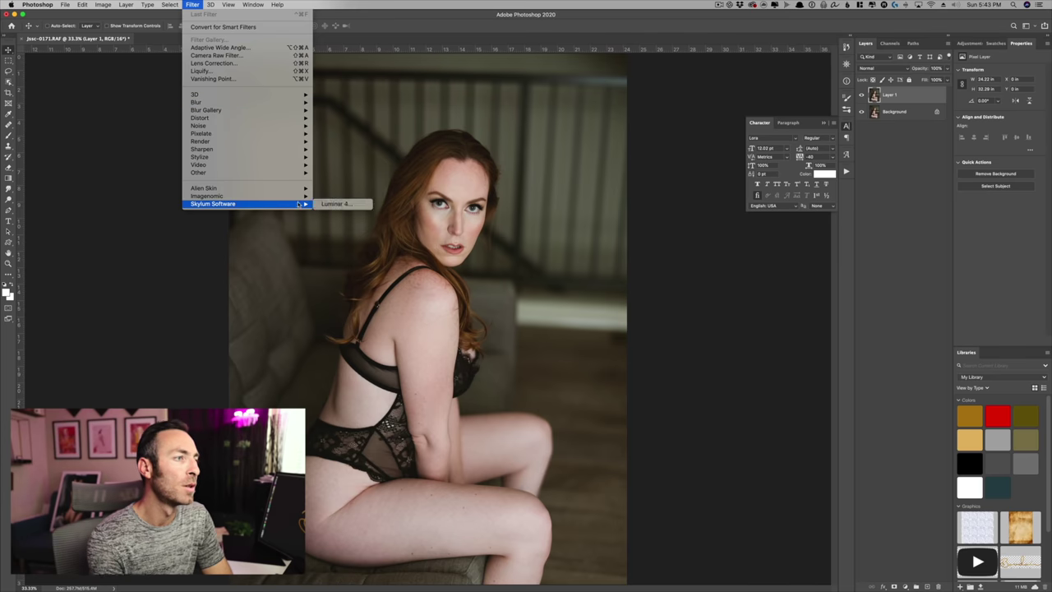
pyautogui.click(328, 204)
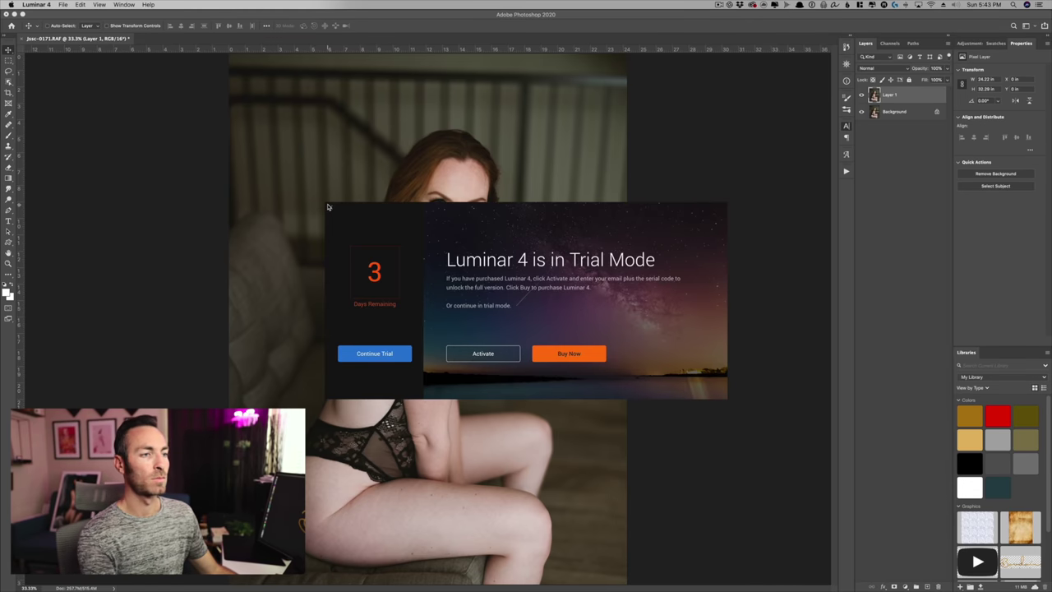
pyautogui.click(361, 352)
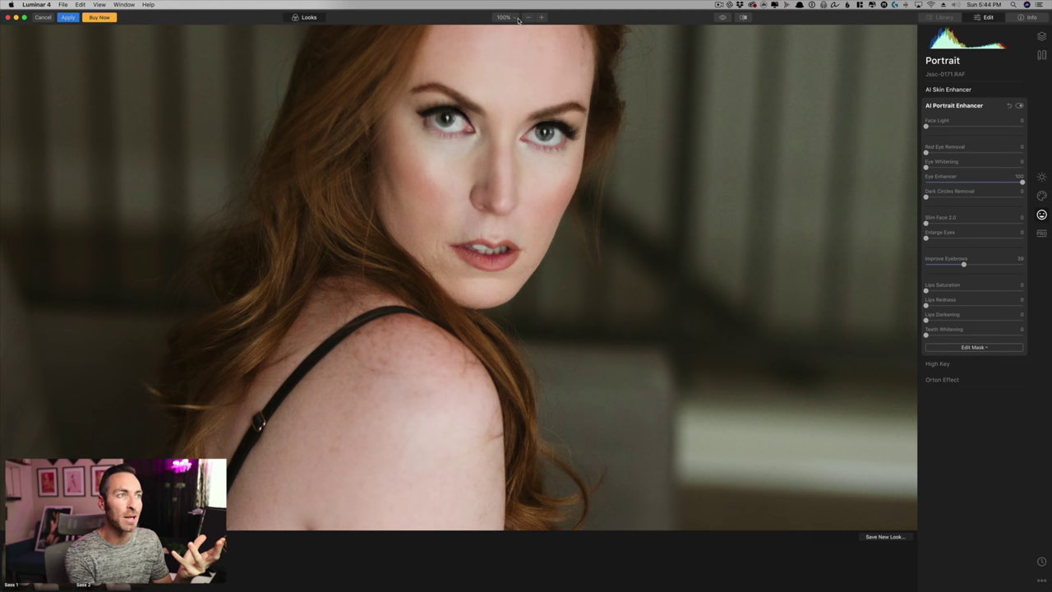
# - Set the AI Skin Enhancer Amount to 100 on the whole portrait
pyautogui.click(517, 18)
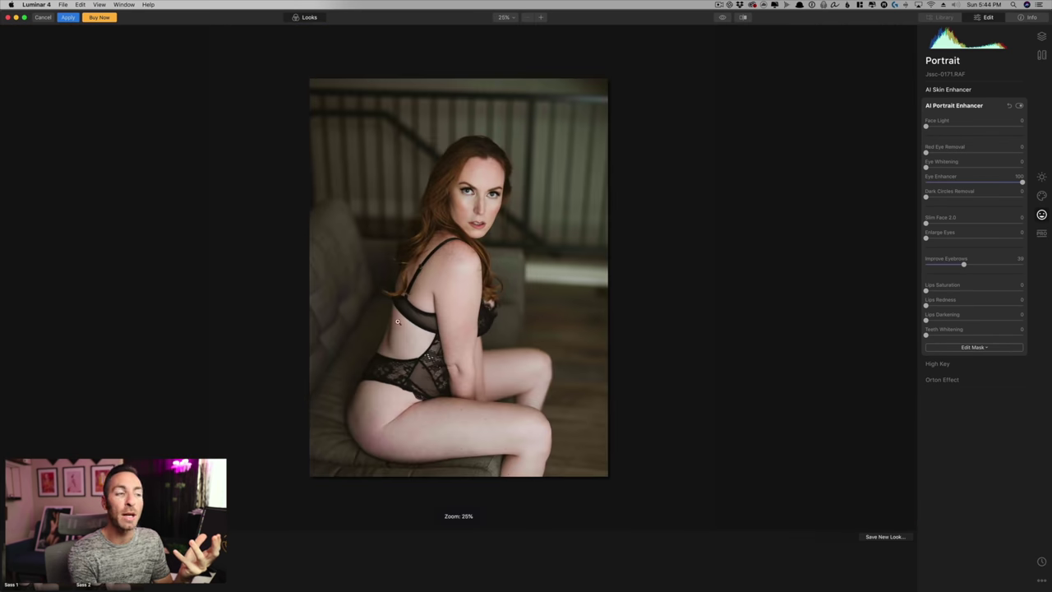
pyautogui.click(945, 89)
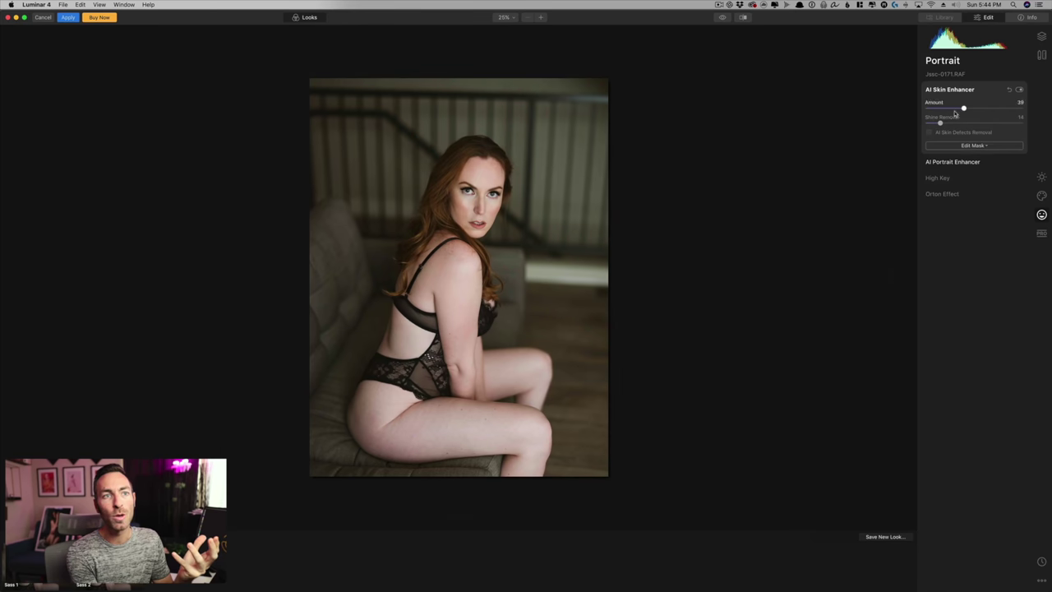
pyautogui.moveTo(963, 108); pyautogui.dragTo(1022, 107)
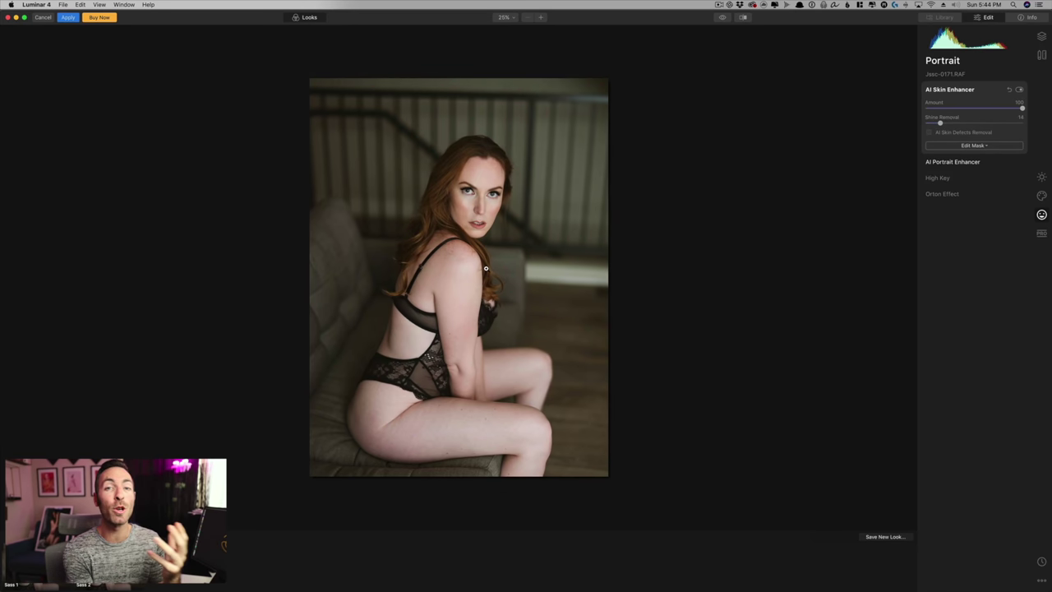
# - Inspect the smoothed face, torso and thighs at 100% zoom, then zoom back to fit
pyautogui.click(535, 19)
pyautogui.moveTo(535, 155); pyautogui.dragTo(517, 207)
pyautogui.moveTo(514, 378); pyautogui.dragTo(522, 201)
pyautogui.moveTo(525, 428); pyautogui.dragTo(526, 98)
pyautogui.moveTo(493, 378); pyautogui.dragTo(491, 357)
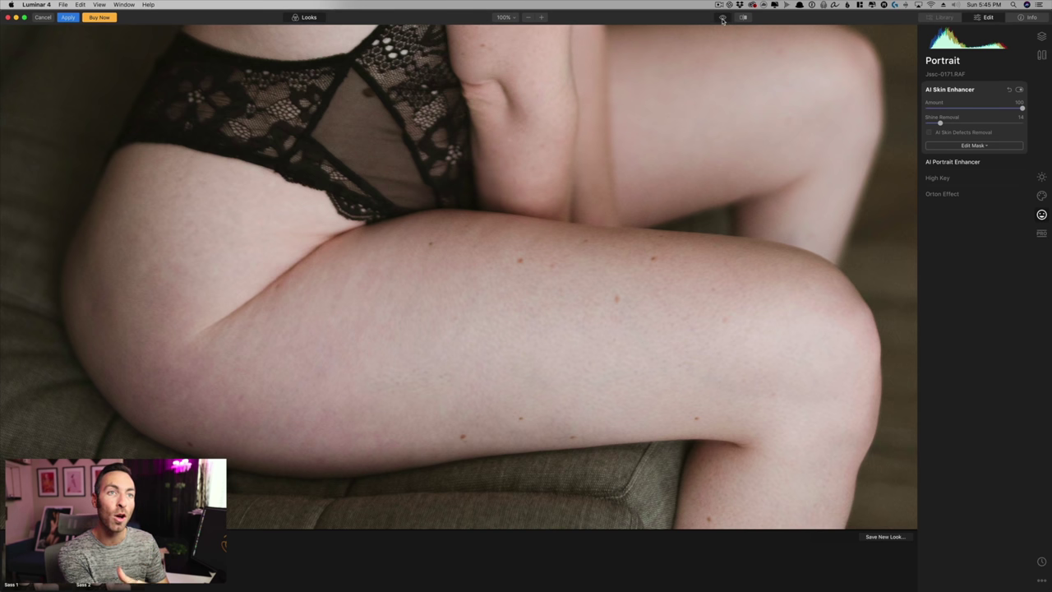
pyautogui.press('super+0')
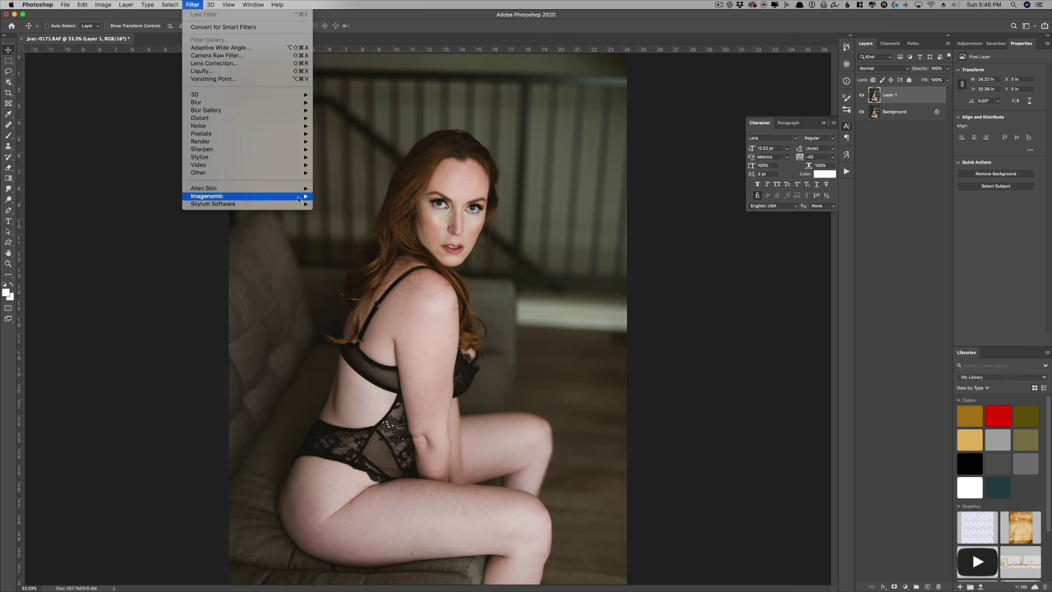
# - Open Portraiture 3 and build the skin mask by sampling the model's face and arm skin tones
pyautogui.moveTo(296, 197)
pyautogui.click(337, 197)
pyautogui.click(287, 217)
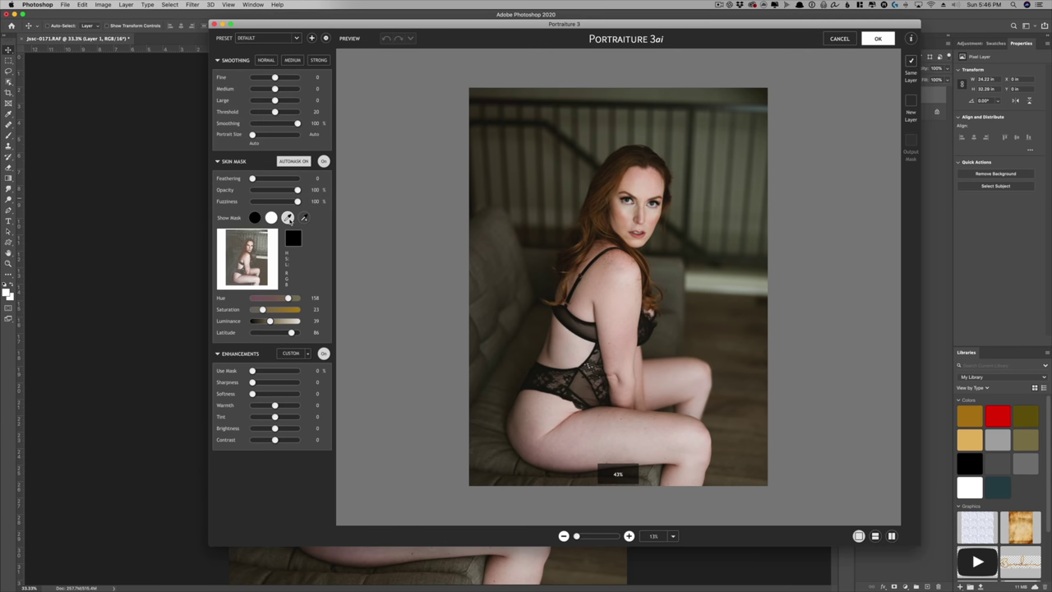
pyautogui.click(607, 263)
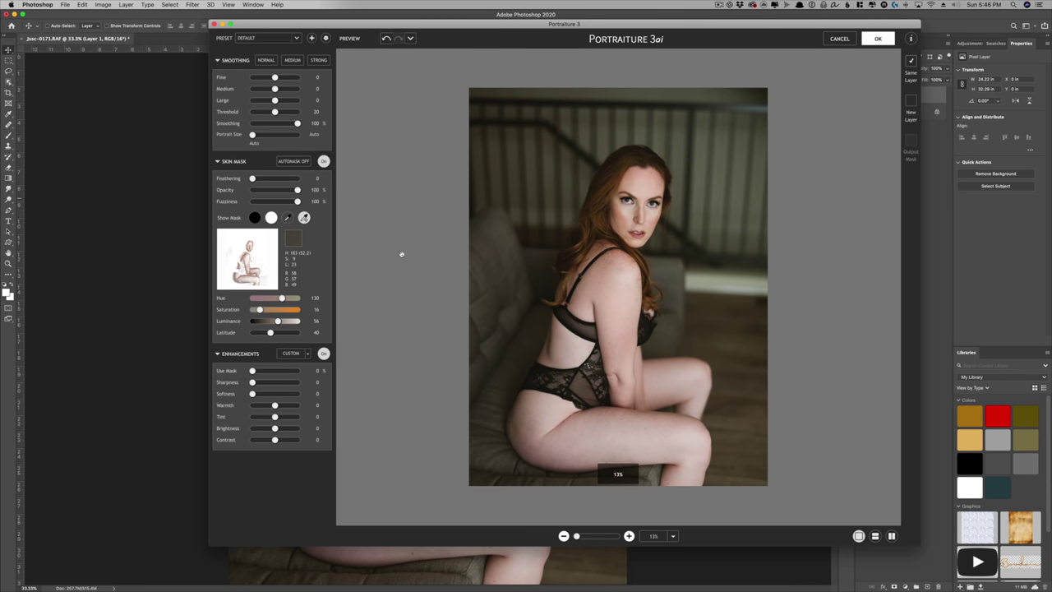
pyautogui.click(304, 217)
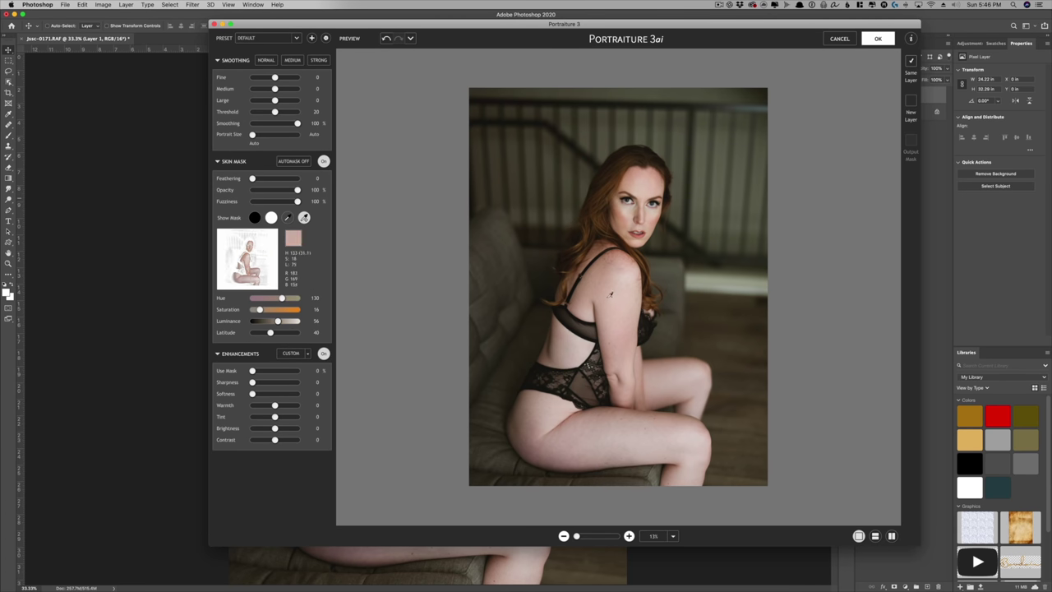
pyautogui.click(621, 288)
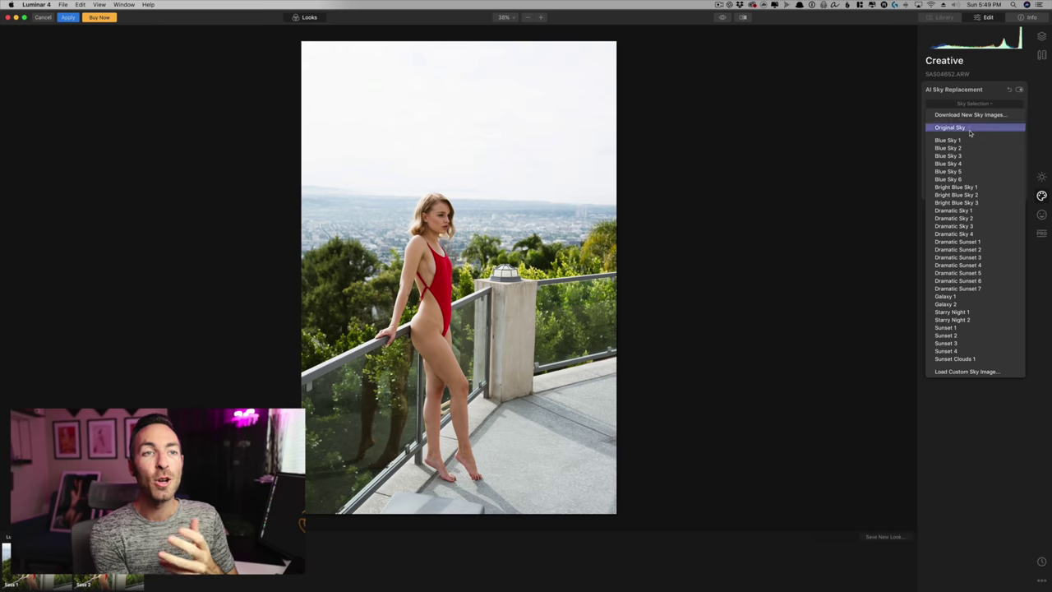
# - Try Blue Sky 1, Blue Sky 4 and Dramatic Sunset 3, then settle on Galaxy 1 and expand Sunrays
pyautogui.click(968, 131)
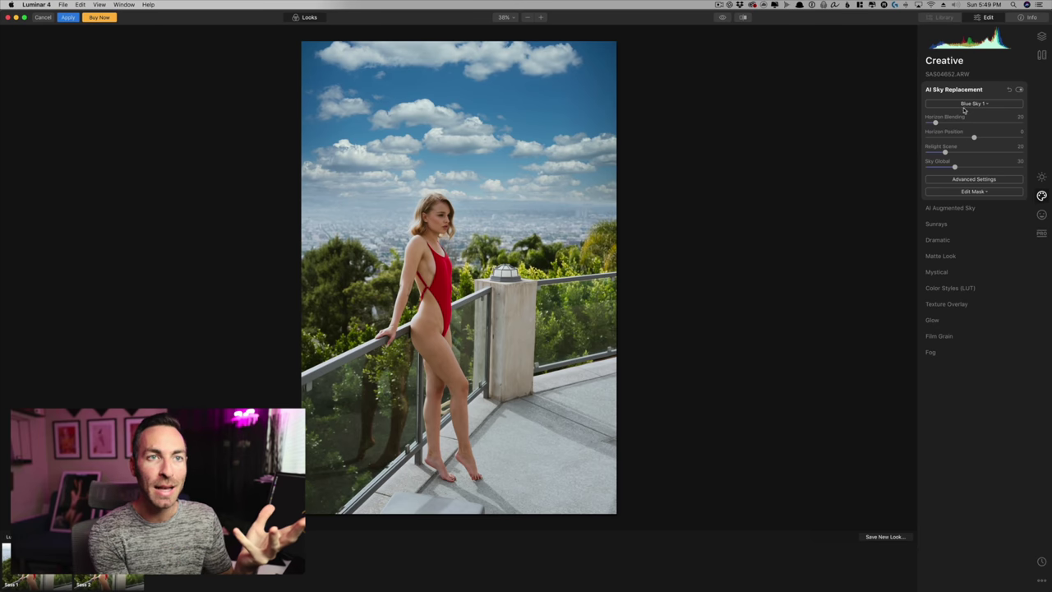
pyautogui.click(968, 104)
pyautogui.click(965, 165)
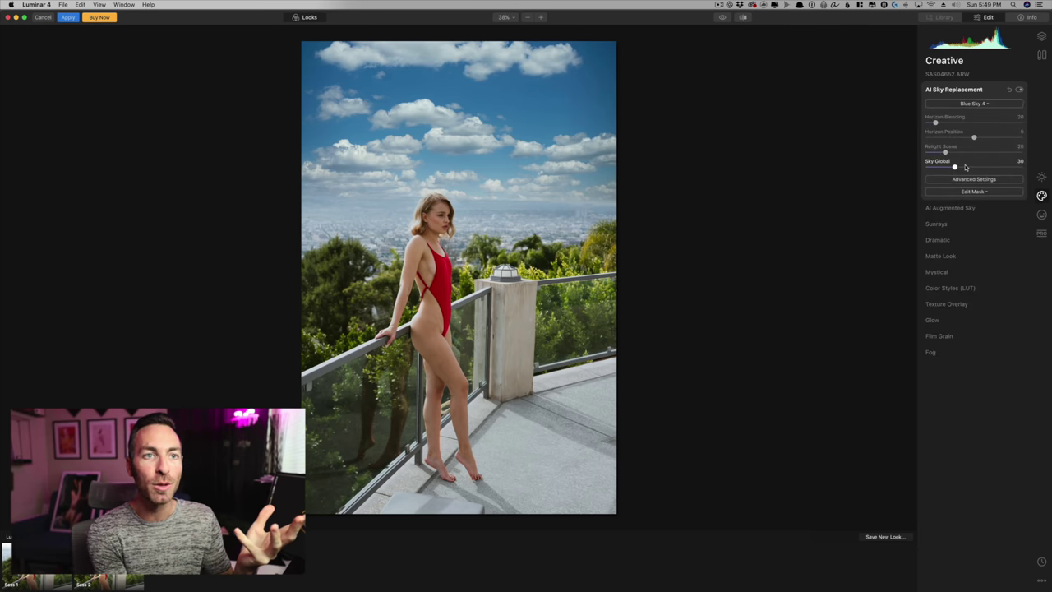
pyautogui.click(969, 103)
pyautogui.click(975, 257)
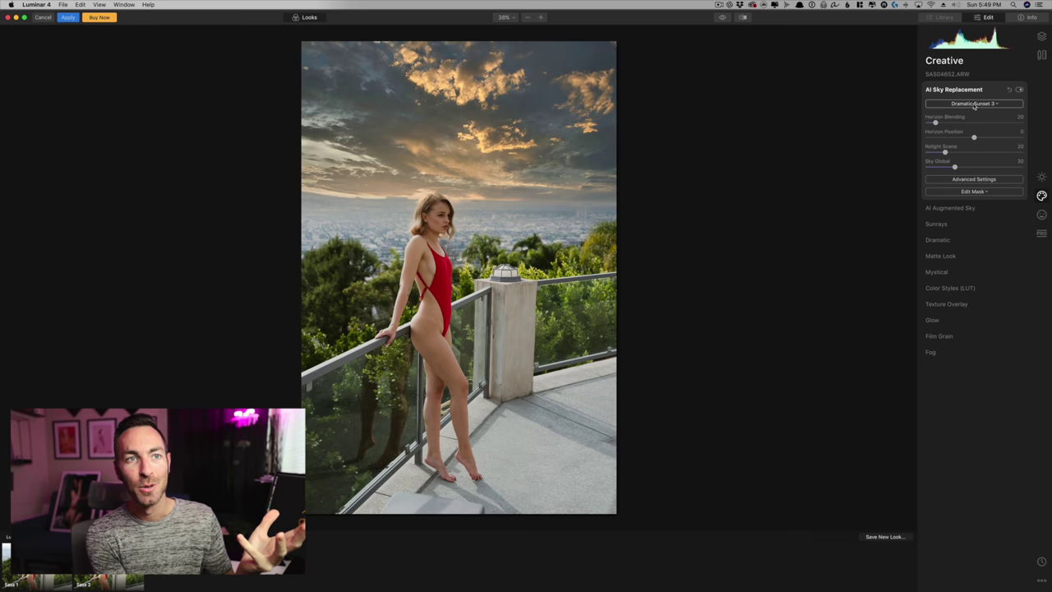
pyautogui.click(975, 105)
pyautogui.click(978, 302)
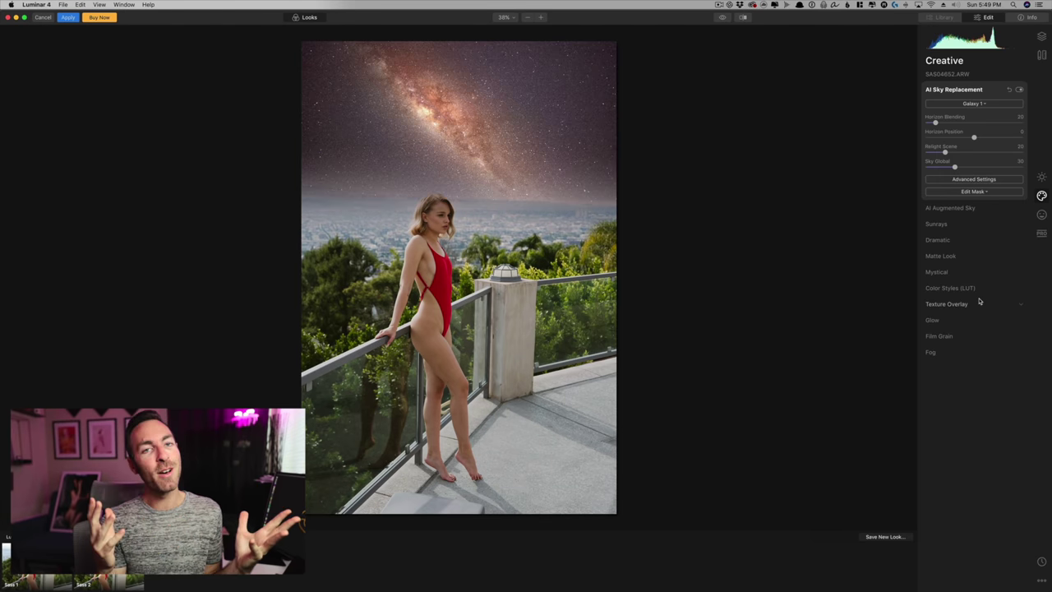
pyautogui.click(937, 224)
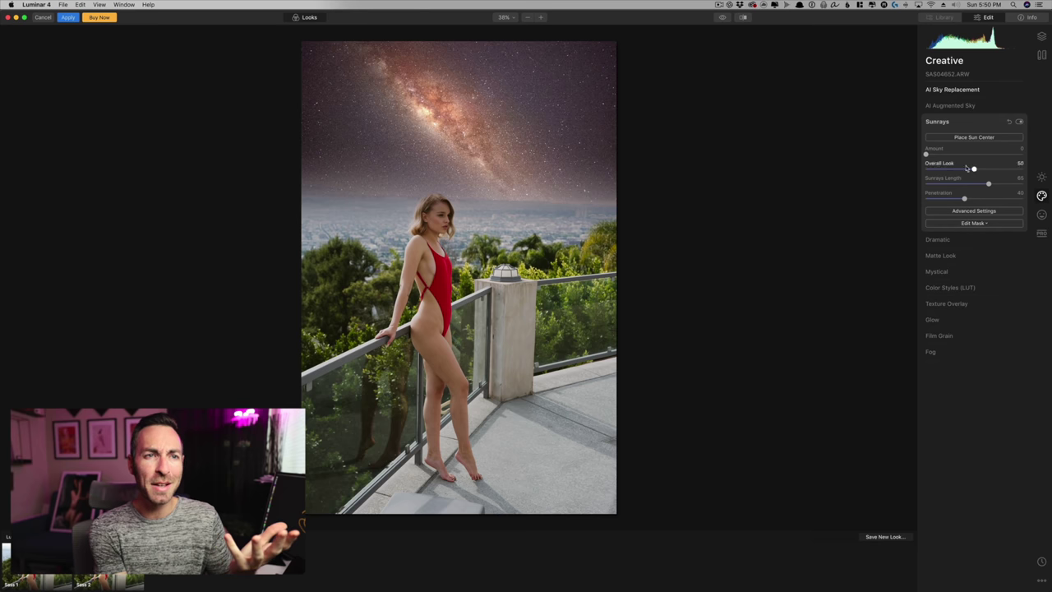
# - Place the sun centre at the treeline left of the model and raise Sunrays Amount to 37
pyautogui.click(974, 137)
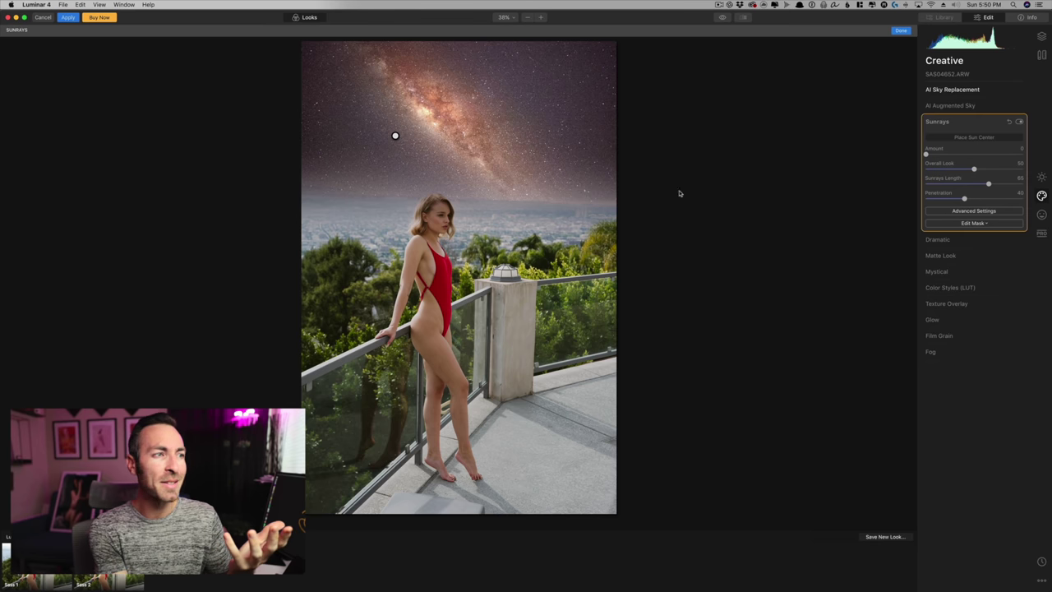
pyautogui.moveTo(395, 136)
pyautogui.mouseDown()
pyautogui.moveTo(367, 280)
pyautogui.moveTo(355, 282)
pyautogui.moveTo(368, 280)
pyautogui.mouseUp()
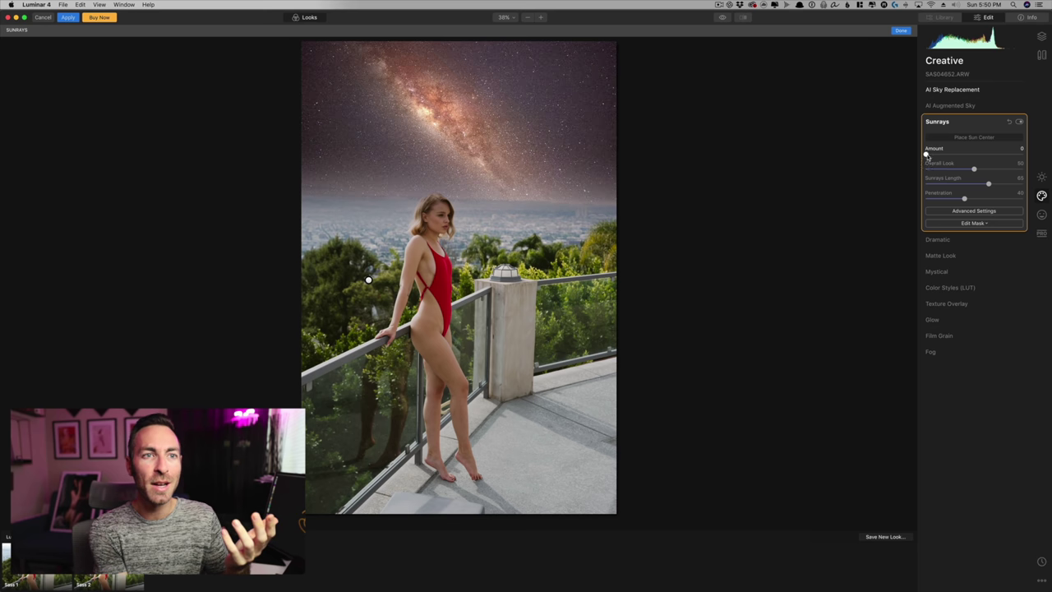
pyautogui.moveTo(926, 154); pyautogui.dragTo(963, 155)
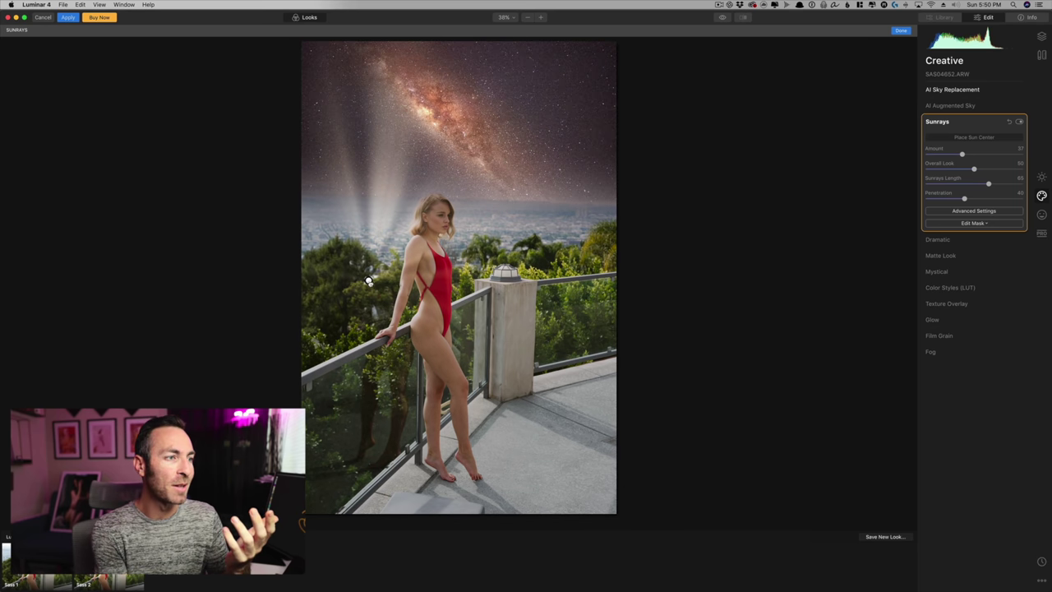
pyautogui.moveTo(368, 280)
pyautogui.mouseDown()
pyautogui.moveTo(369, 306)
pyautogui.moveTo(350, 282)
pyautogui.moveTo(359, 266)
pyautogui.moveTo(365, 302)
pyautogui.moveTo(353, 285)
pyautogui.moveTo(576, 253)
pyautogui.moveTo(517, 235)
pyautogui.moveTo(505, 263)
pyautogui.moveTo(564, 238)
pyautogui.moveTo(596, 269)
pyautogui.moveTo(546, 267)
pyautogui.moveTo(560, 271)
pyautogui.mouseUp()
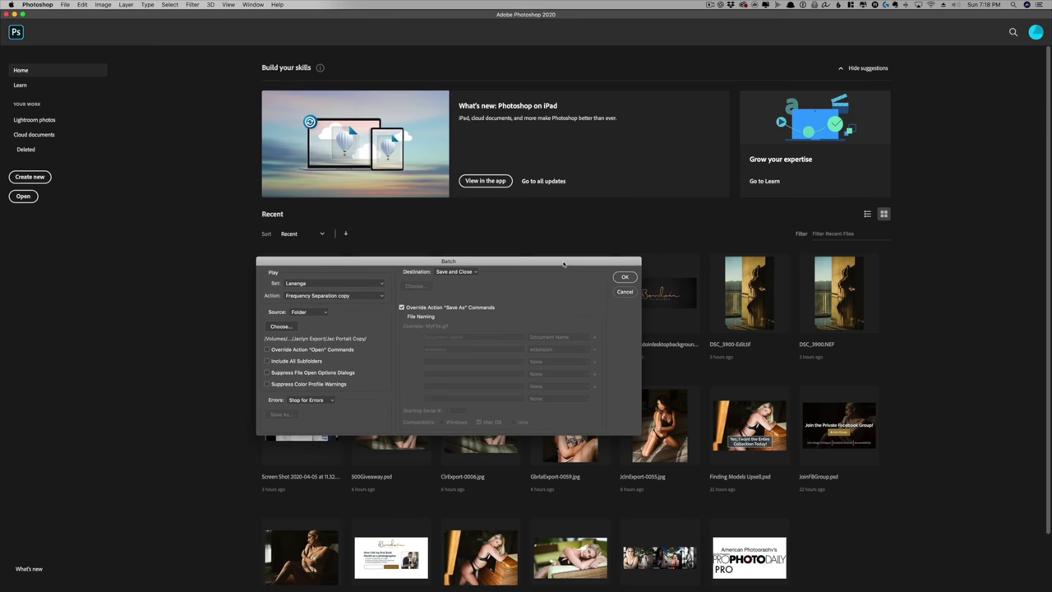
# - Run the batch with the Boudoir By Sasser set's Portraiture by Sasser action
pyautogui.click(283, 283)
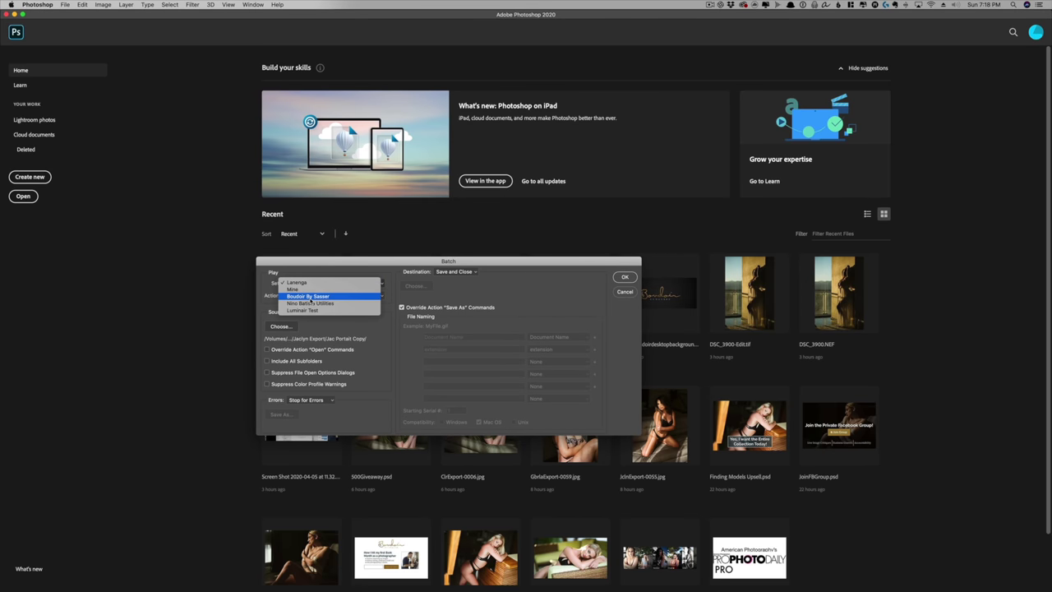
pyautogui.click(310, 297)
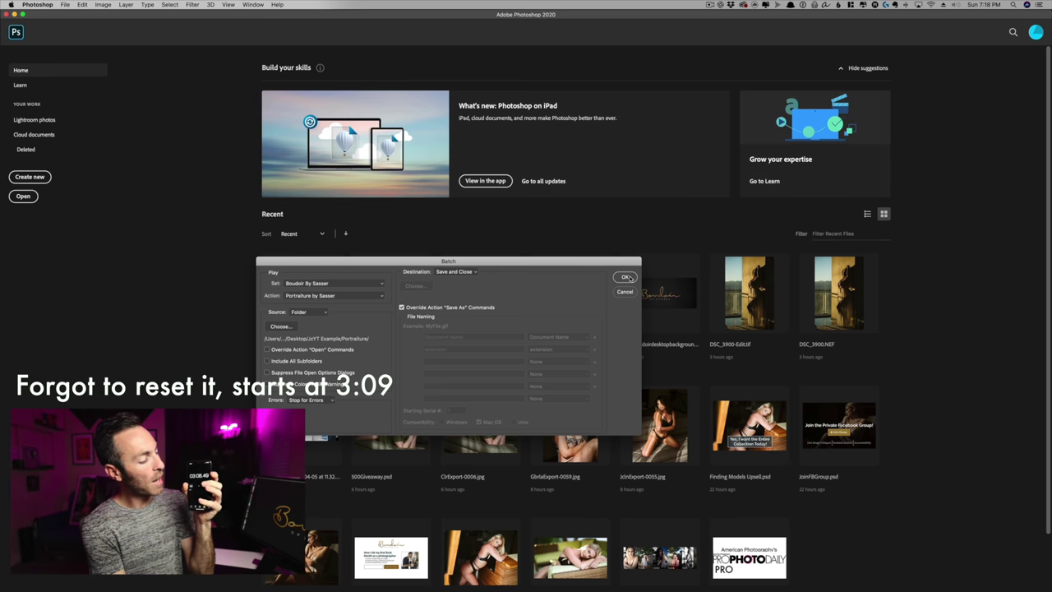
pyautogui.click(626, 277)
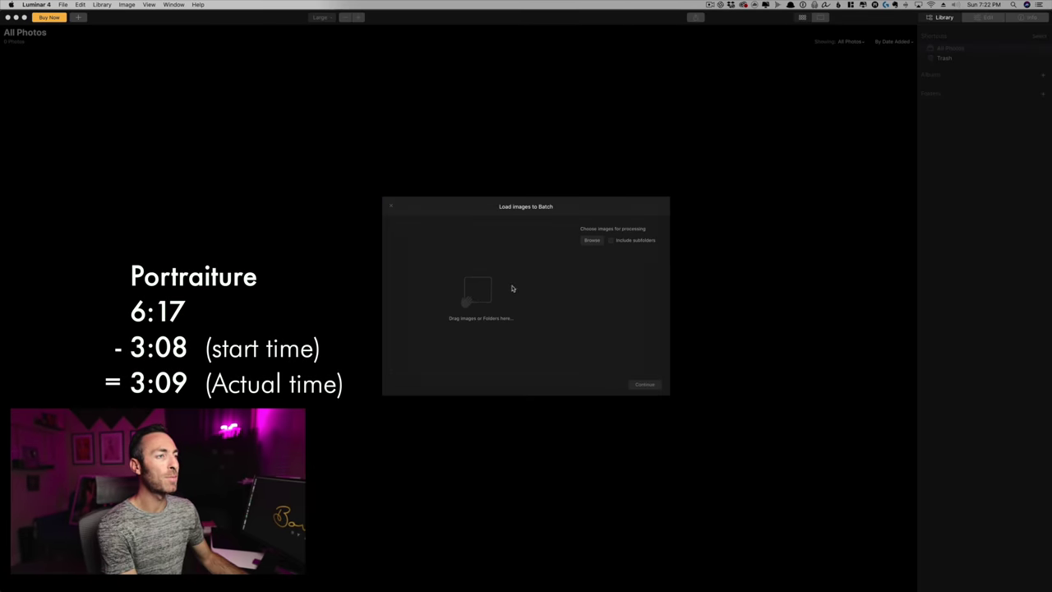
# - Load the image folder, apply the User Luminar Looks Sass 1 look, set the save folder, and process all 64
pyautogui.click(589, 241)
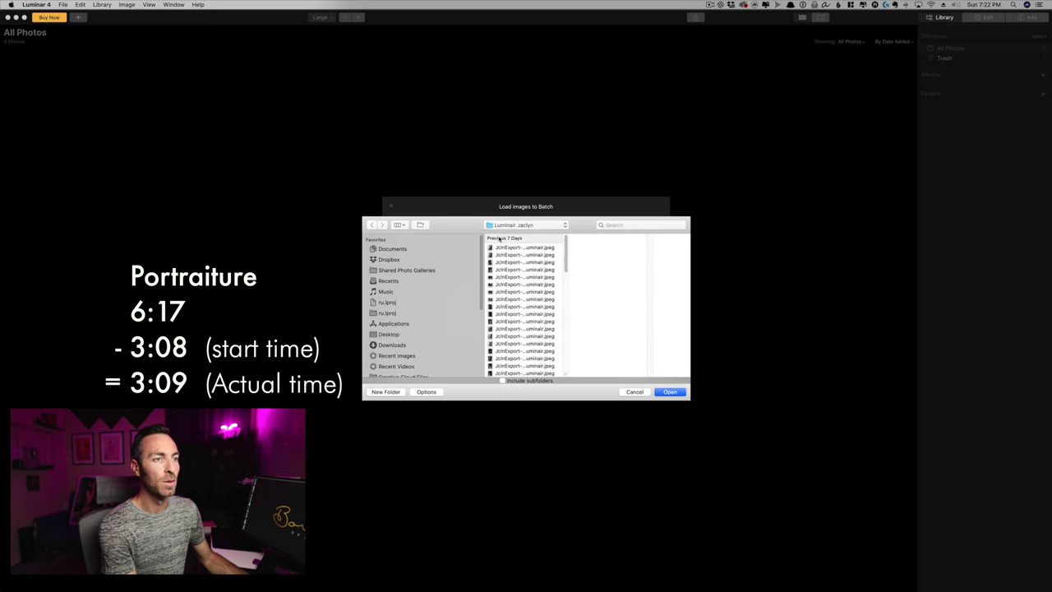
pyautogui.click(670, 392)
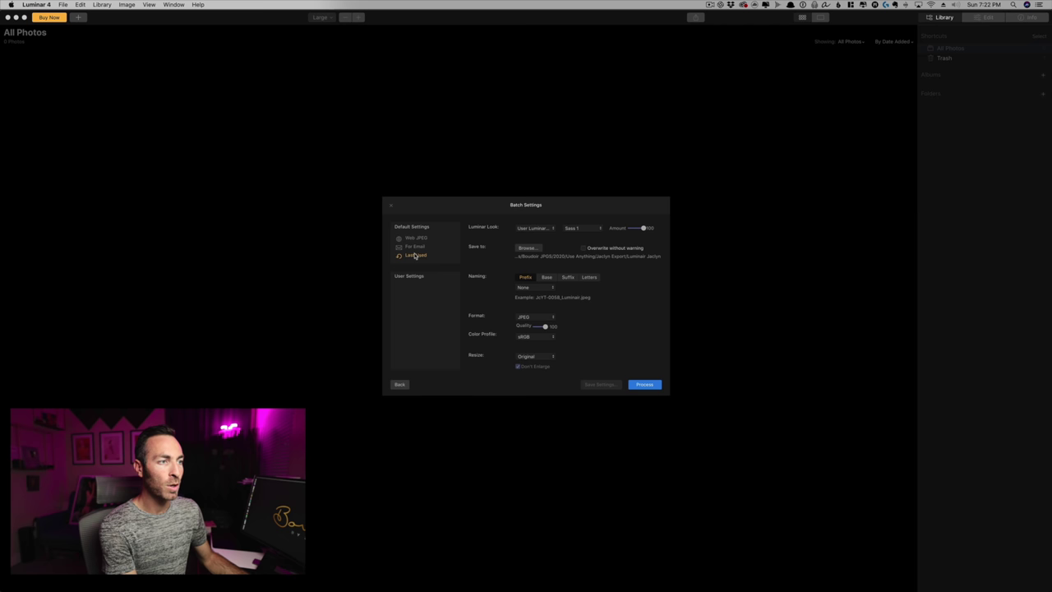
pyautogui.click(543, 228)
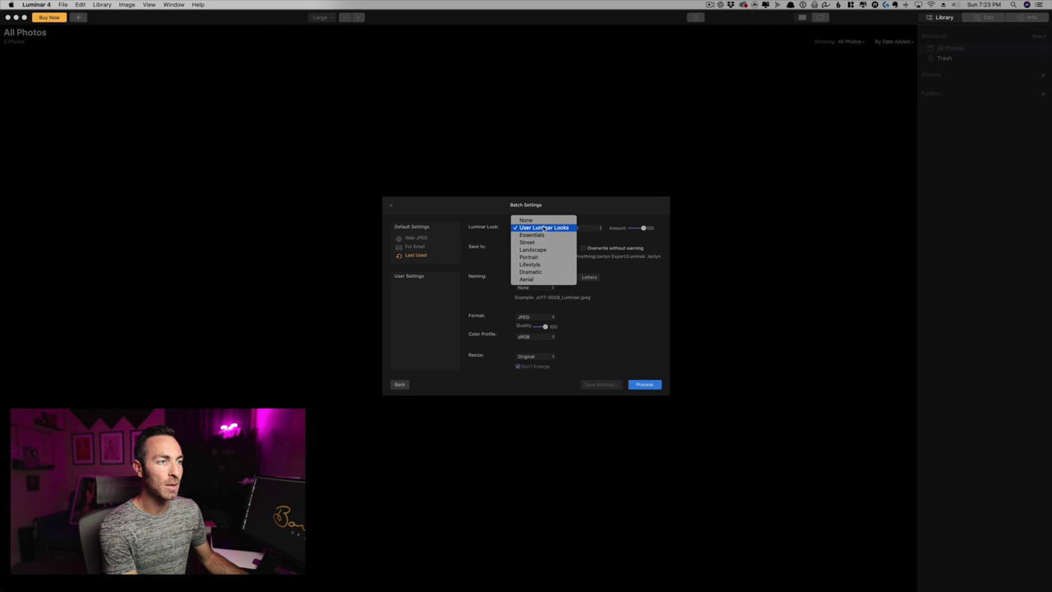
pyautogui.click(543, 228)
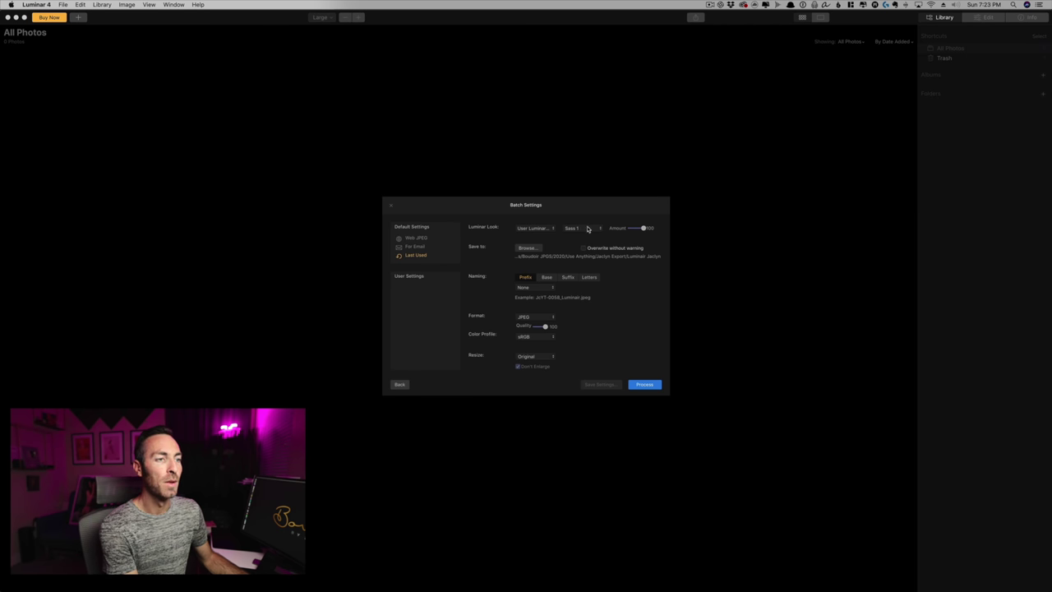
pyautogui.click(525, 250)
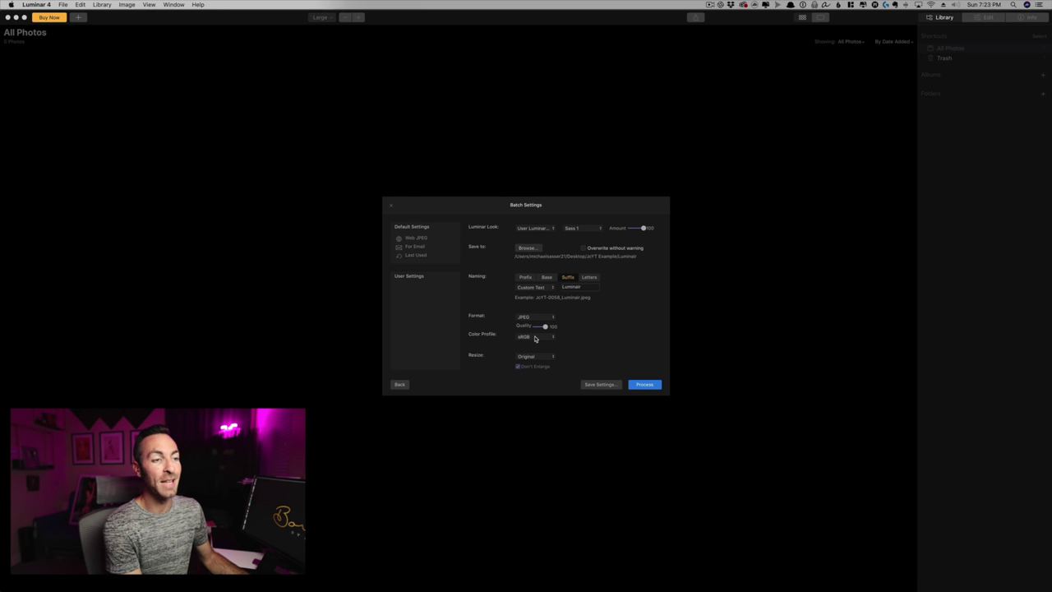
pyautogui.click(644, 383)
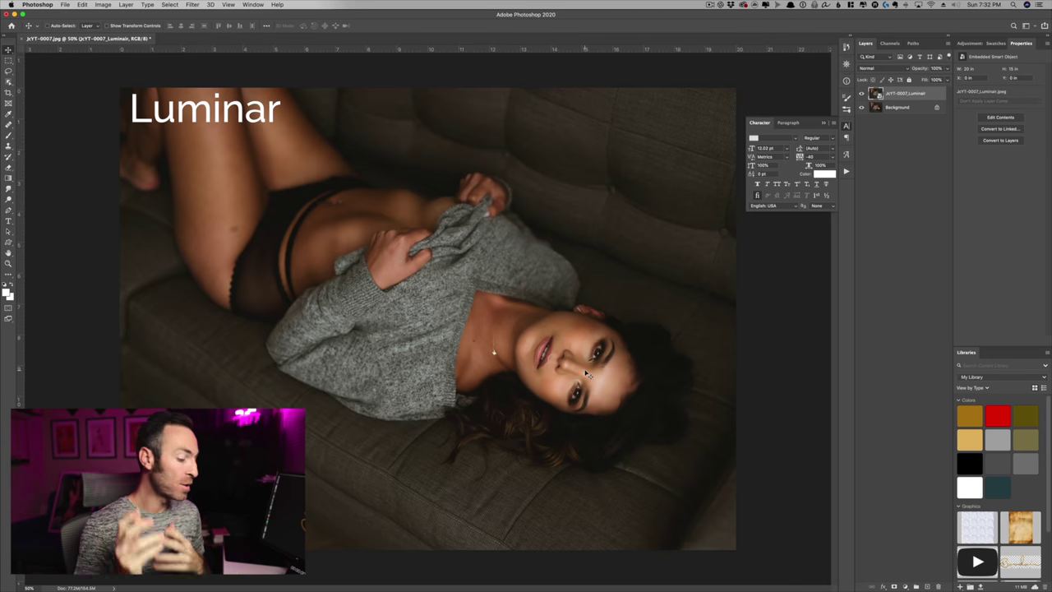
pyautogui.scroll(5, 588, 366)
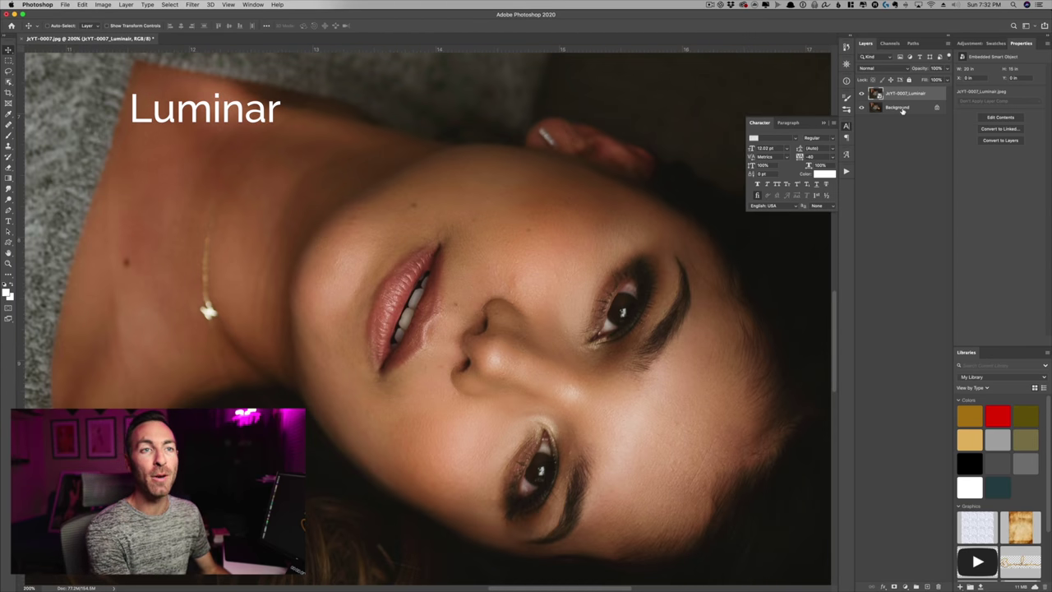
pyautogui.click(903, 108)
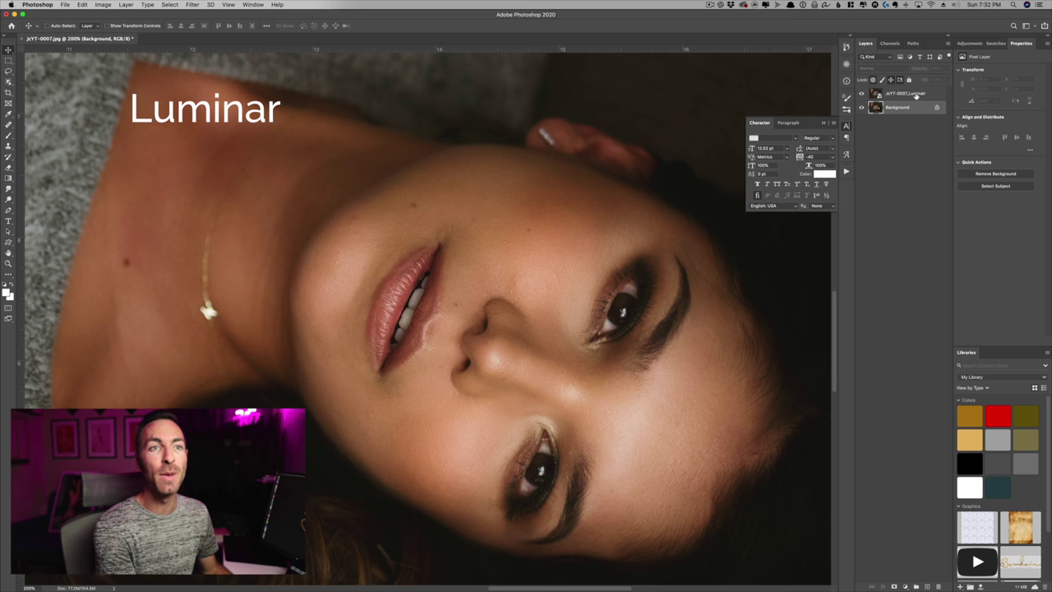
pyautogui.click(861, 94)
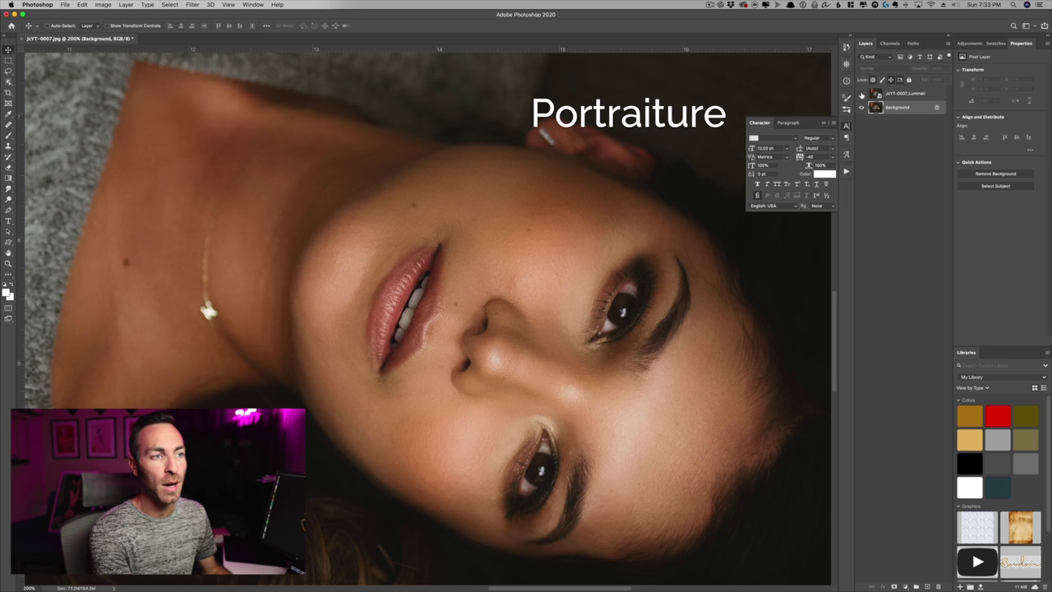
pyautogui.click(861, 94)
pyautogui.click(861, 94)
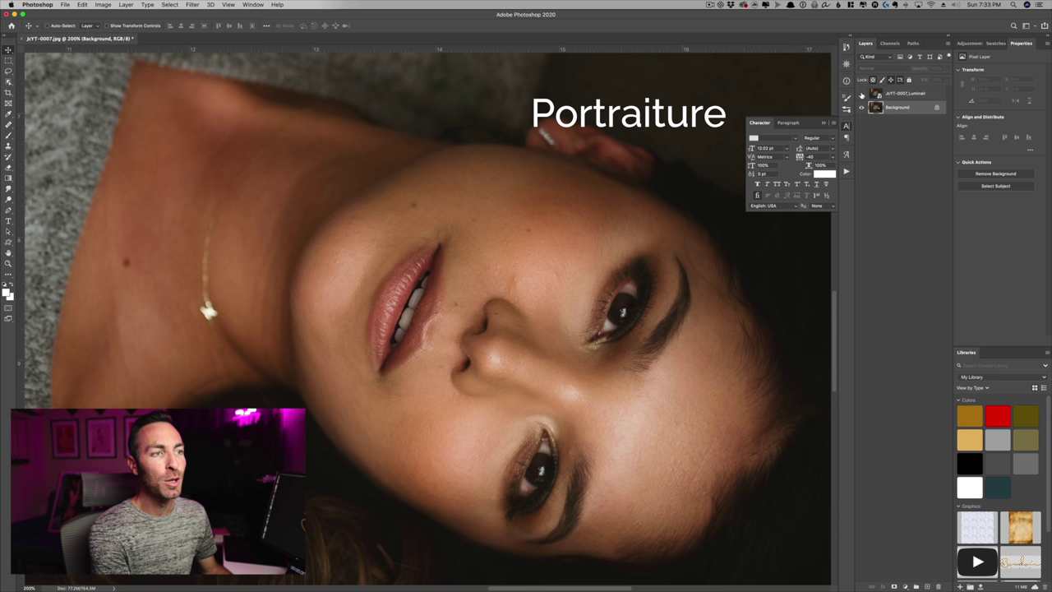
pyautogui.click(861, 93)
pyautogui.click(861, 94)
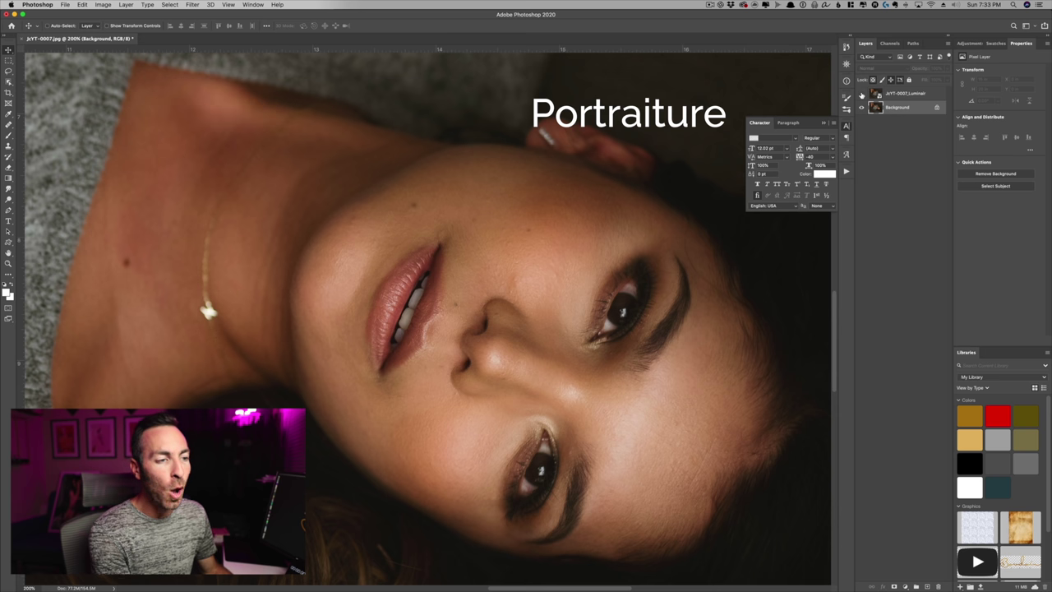
pyautogui.click(861, 93)
pyautogui.click(861, 94)
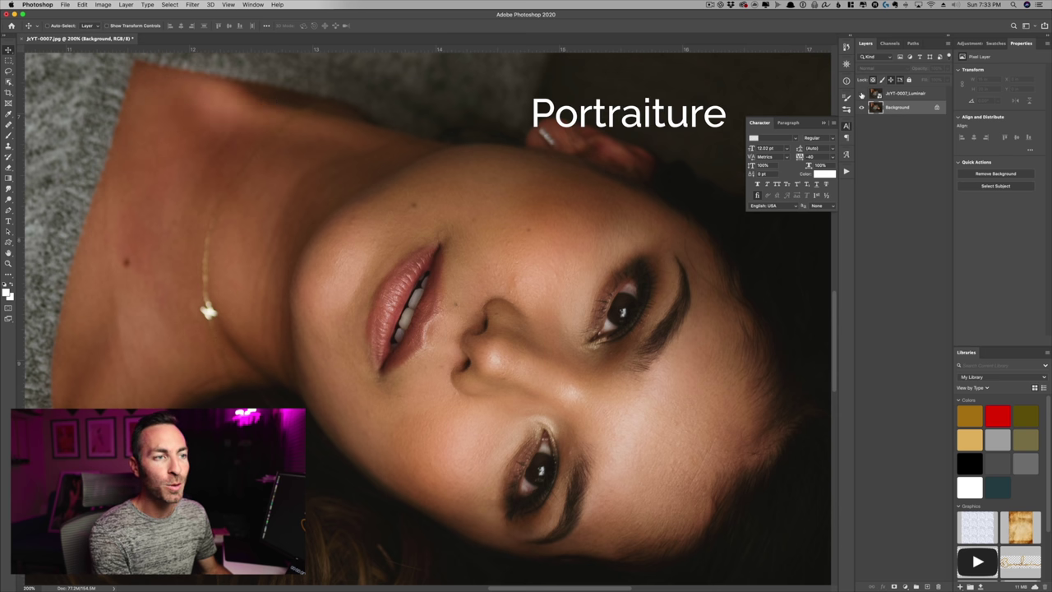
pyautogui.click(861, 94)
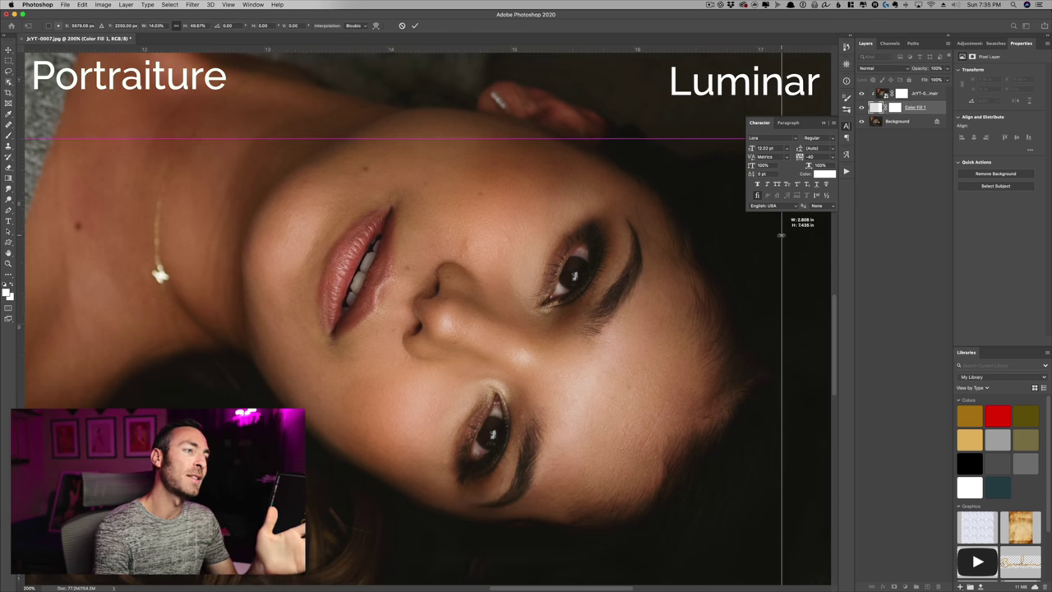
# - Drag the Color Fill divider left so the Portraiture/Luminar split crosses the mouth
pyautogui.moveTo(781, 235); pyautogui.dragTo(336, 212)
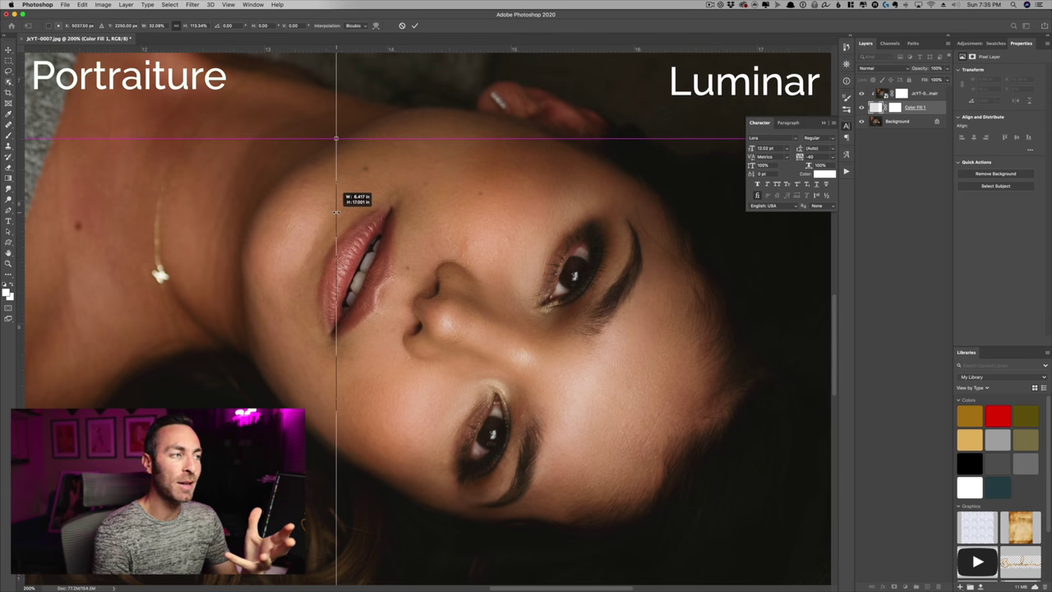